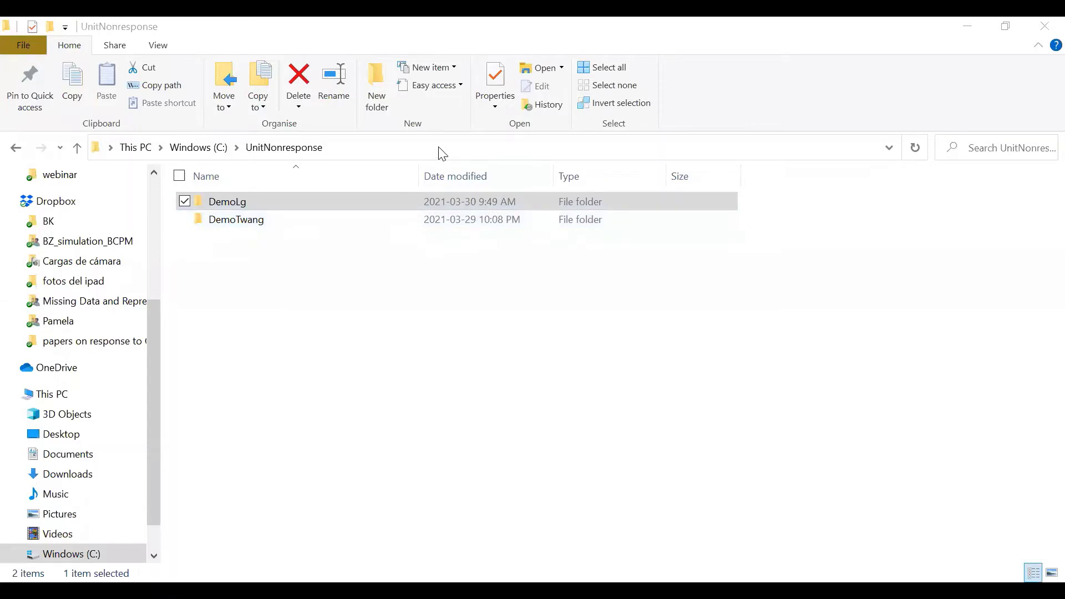
# Open the DemoLg folder in C:\UnitNonresponse and check its full path in the address bar.
pyautogui.click(442, 153)
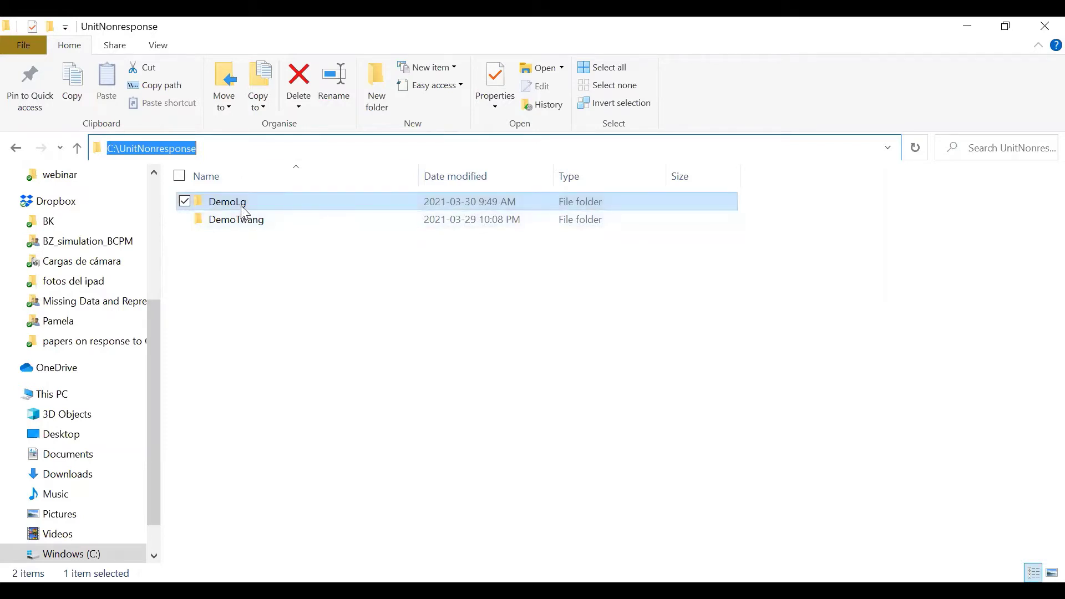
pyautogui.doubleClick(271, 200)
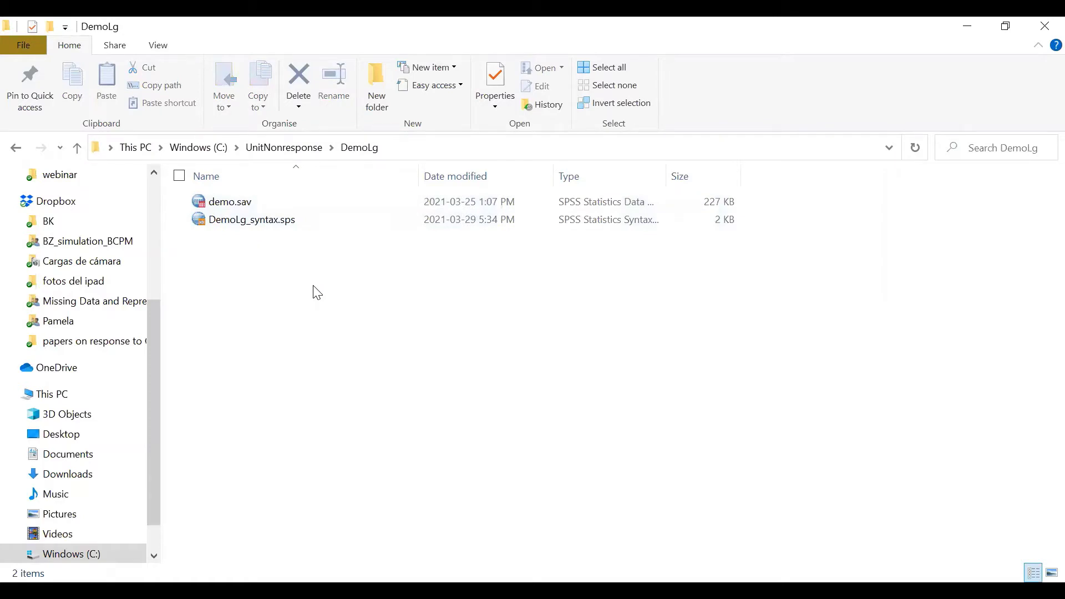
pyautogui.click(388, 147)
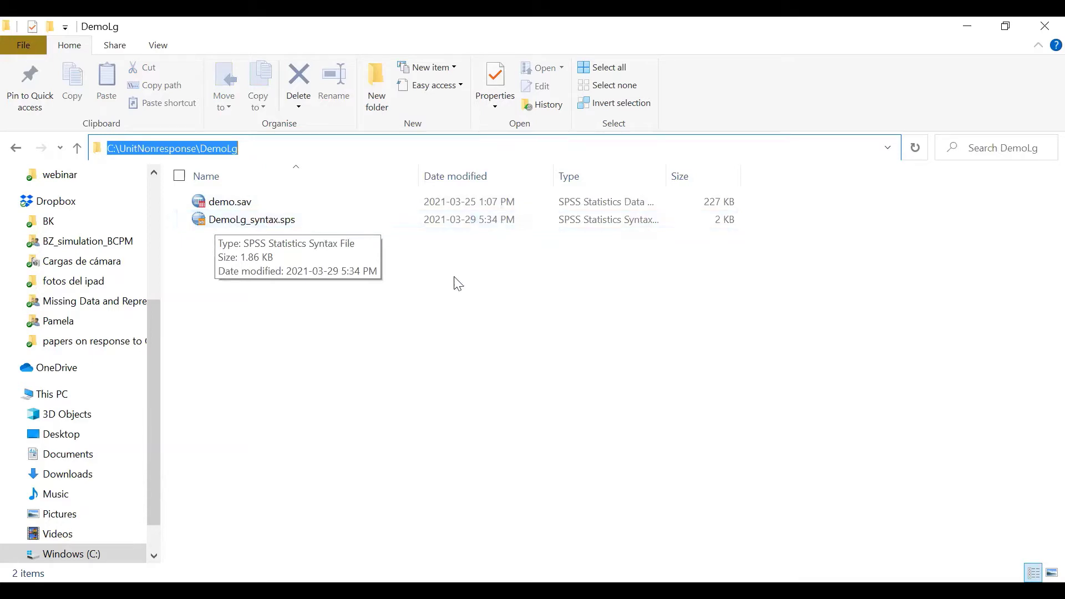
pyautogui.press('Escape')
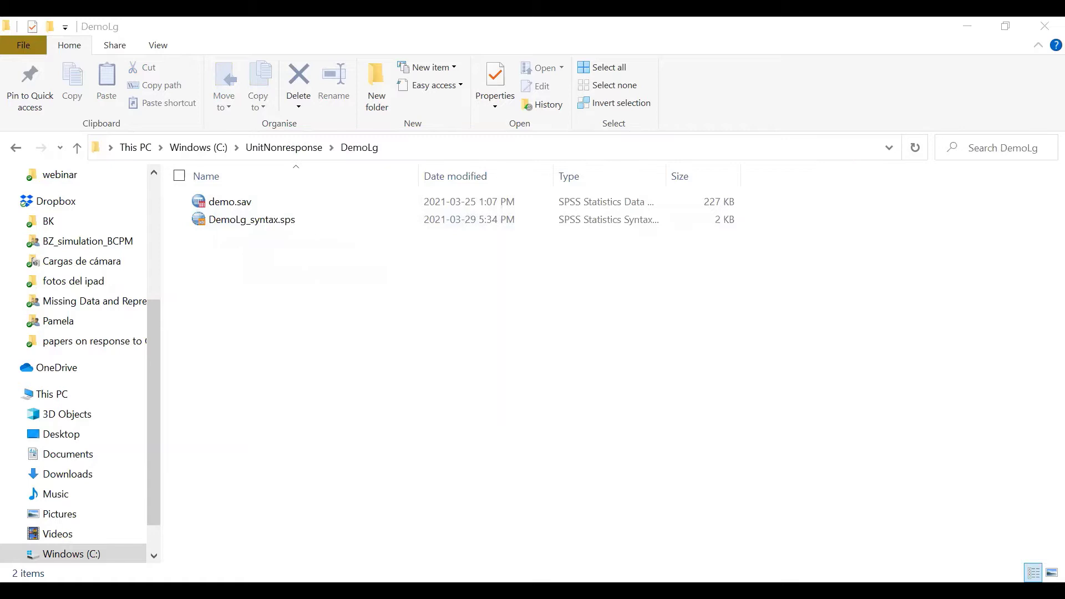
# Open DemoLg_syntax.sps in SPSS and look over its Step1 commands.
pyautogui.click(258, 225)
pyautogui.doubleClick(258, 224)
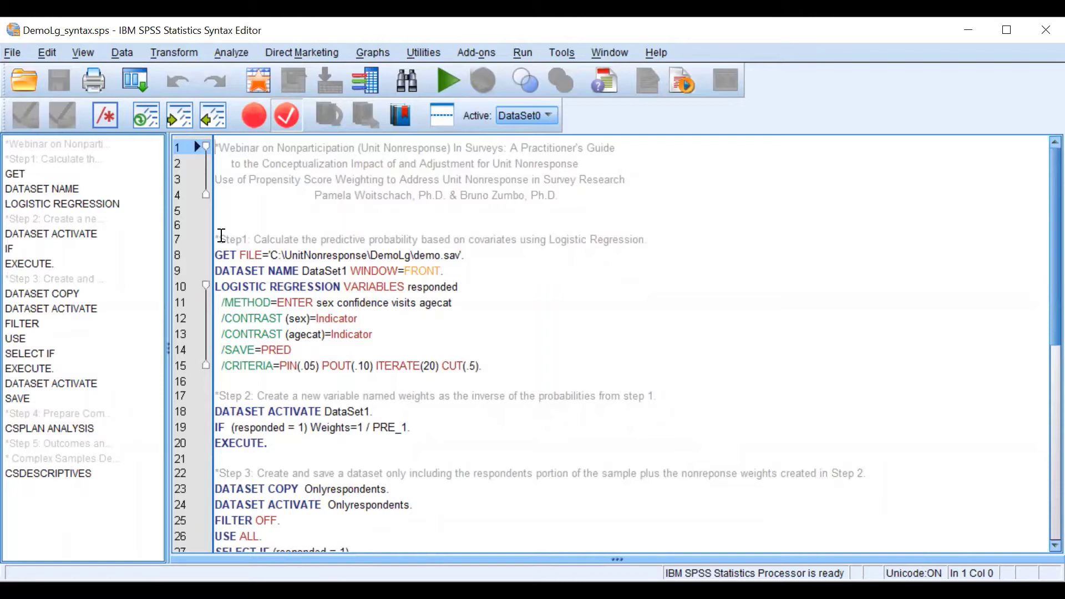
pyautogui.moveTo(218, 239); pyautogui.dragTo(253, 239)
pyautogui.scroll(-4, 362, 298)
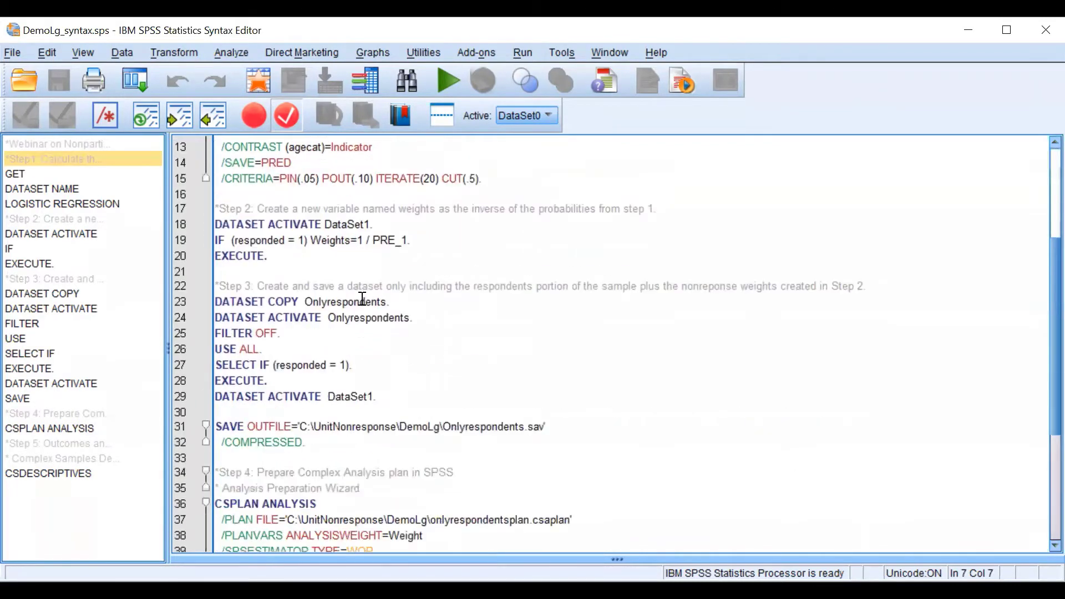
pyautogui.scroll(4, 362, 298)
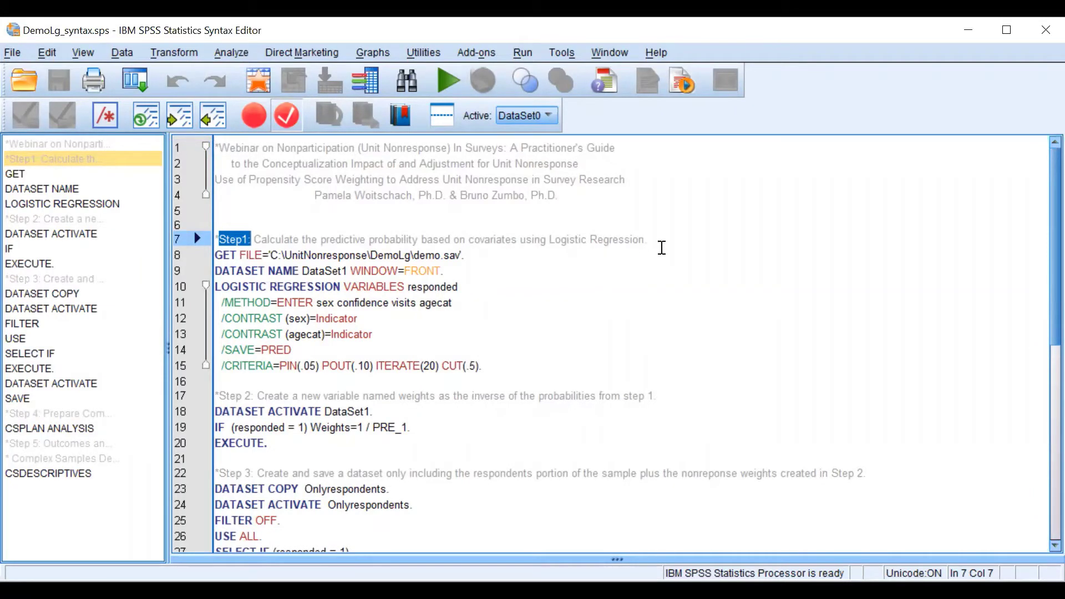
pyautogui.moveTo(1040, 195); pyautogui.dragTo(1039, 388)
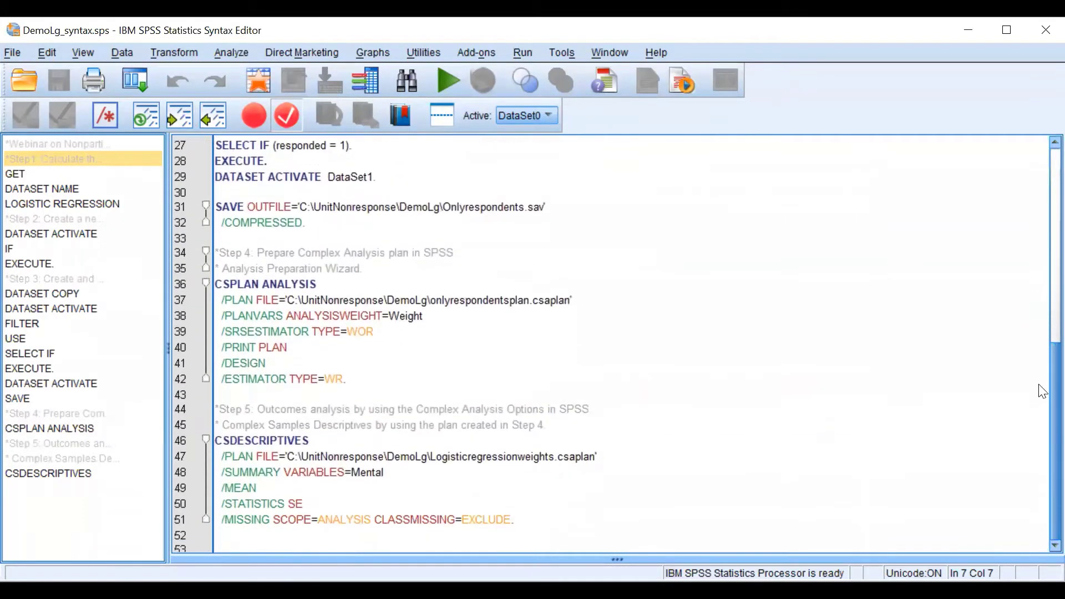
# Run the GET FILE and DATASET NAME lines to load demo.sav as DataSet1.
pyautogui.moveTo(259, 425); pyautogui.dragTo(328, 425)
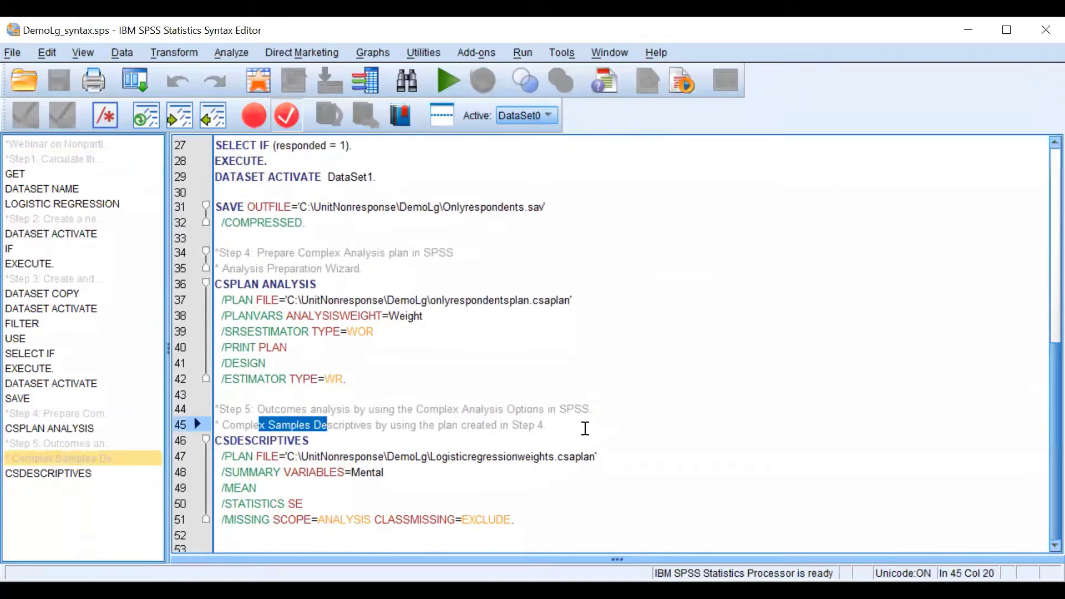
pyautogui.moveTo(1039, 393); pyautogui.dragTo(1044, 223)
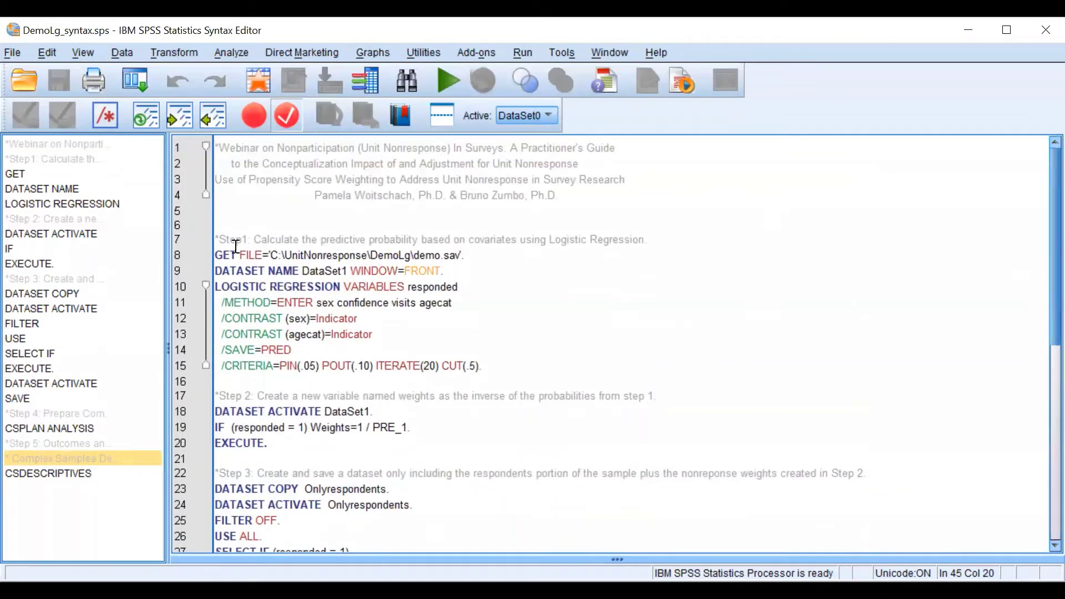
pyautogui.moveTo(216, 255); pyautogui.dragTo(445, 270)
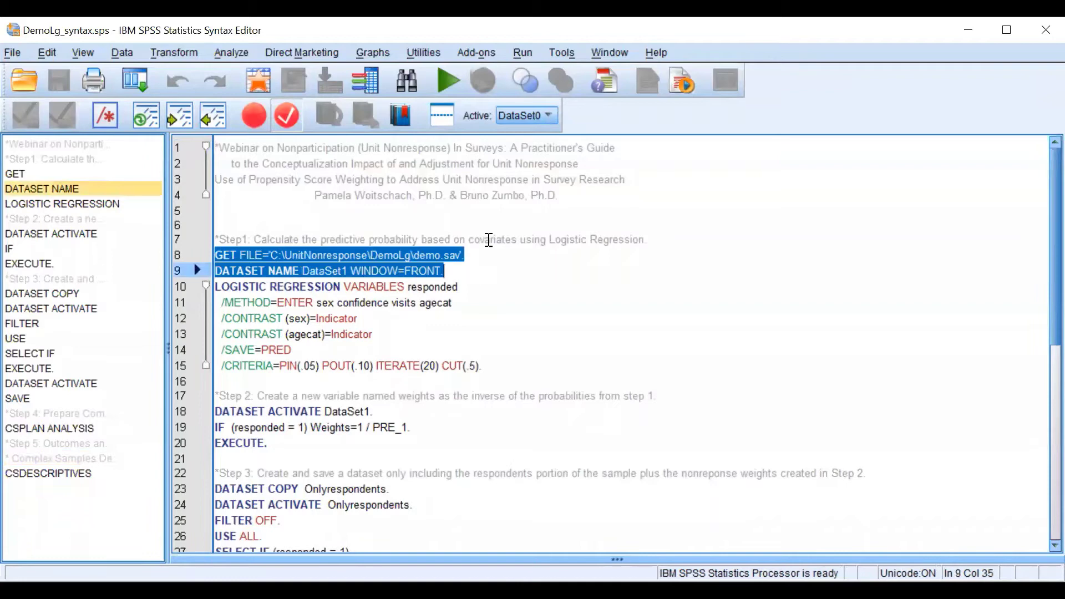
pyautogui.click(455, 72)
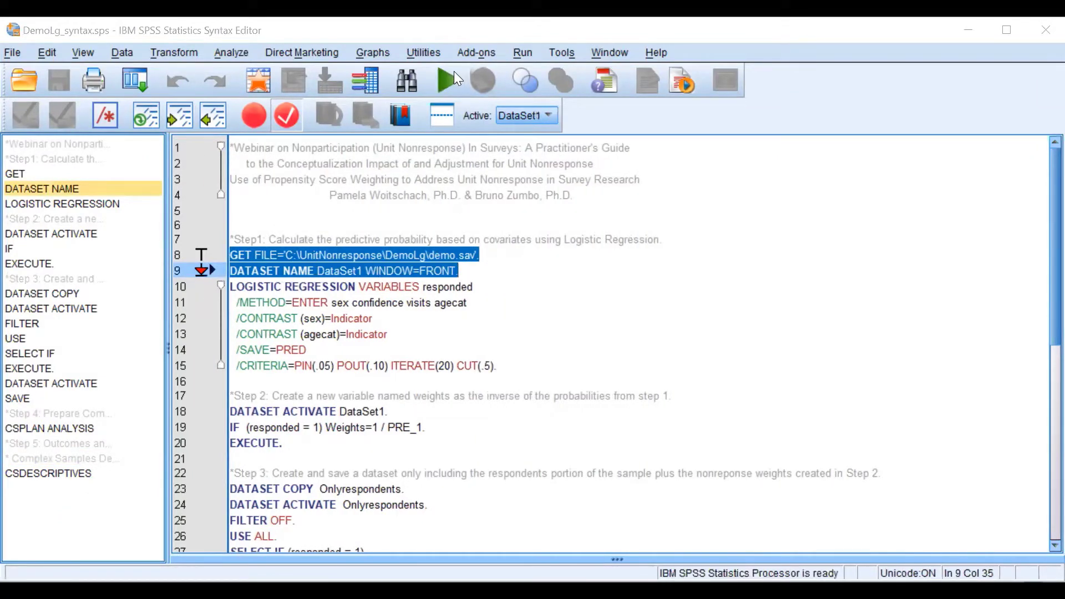
# Switch to the demo.sav Data Editor and review the IDENT, Mental, depress, responded, sex, confidence, visits and agecat columns.
pyautogui.hotkey('alt', 's')
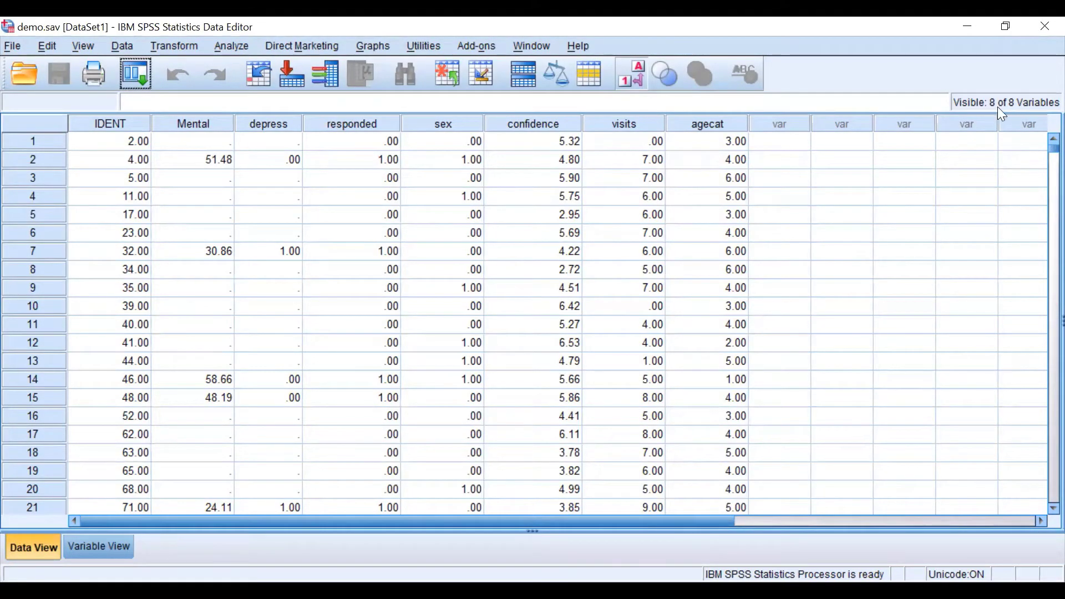
pyautogui.click(113, 123)
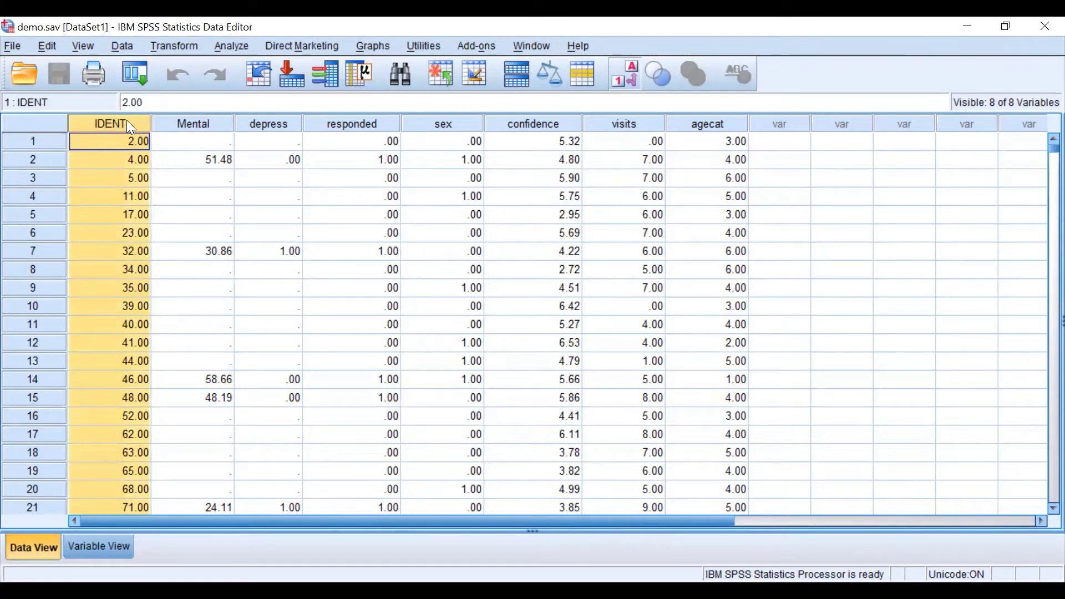
pyautogui.click(180, 125)
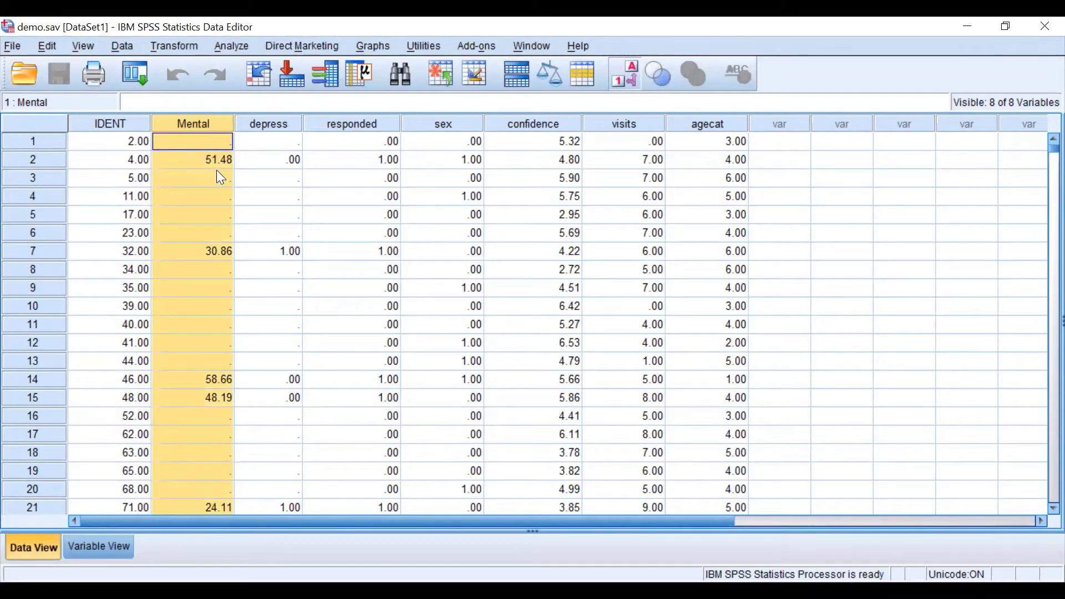
pyautogui.click(367, 126)
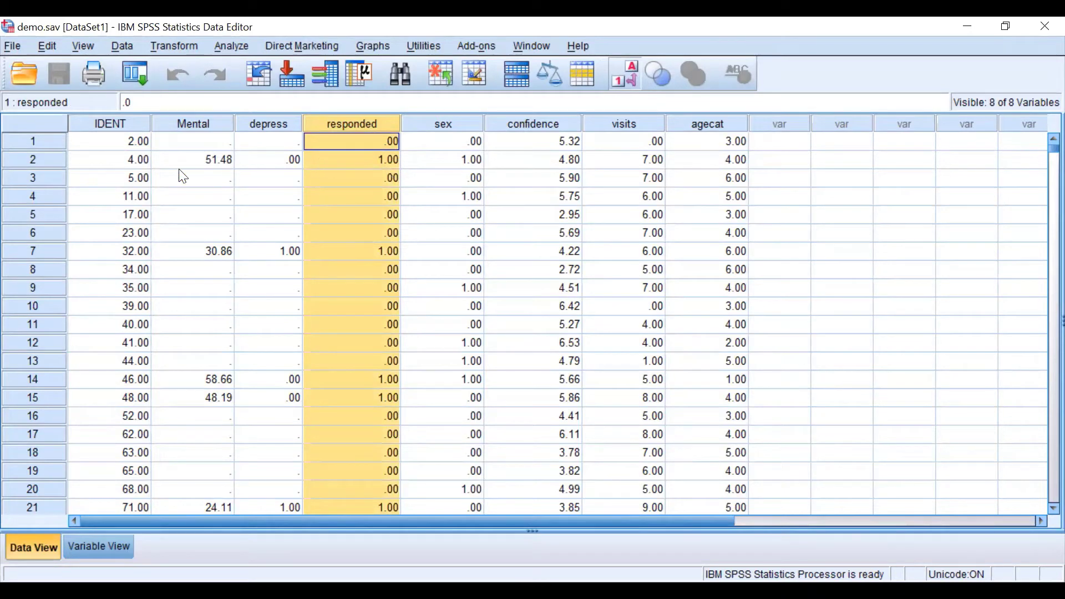
pyautogui.moveTo(131, 159); pyautogui.dragTo(362, 157)
pyautogui.moveTo(205, 142); pyautogui.dragTo(367, 141)
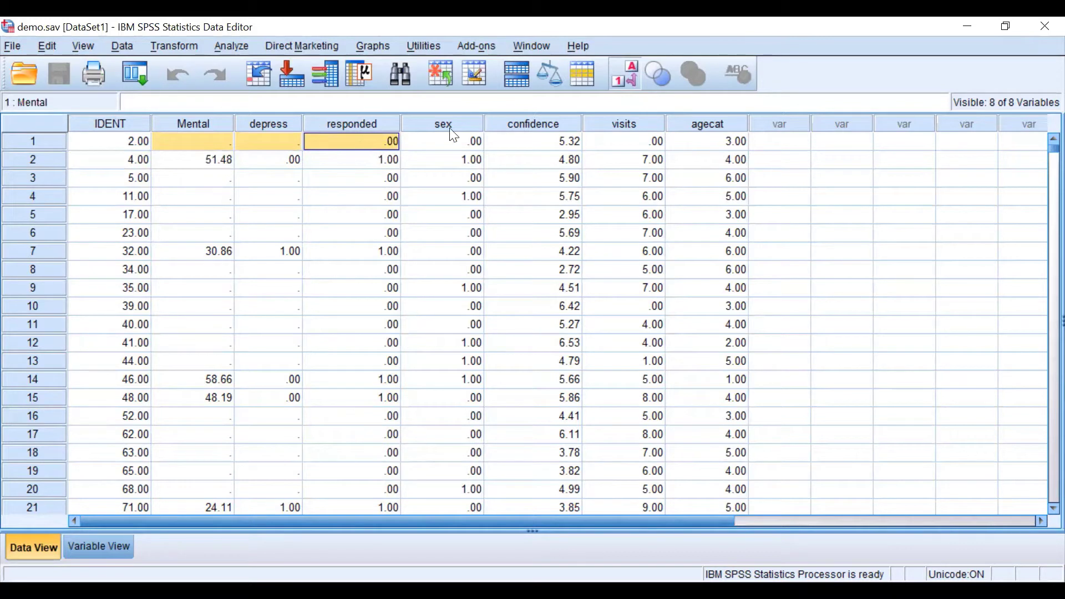
pyautogui.moveTo(457, 118); pyautogui.dragTo(747, 116)
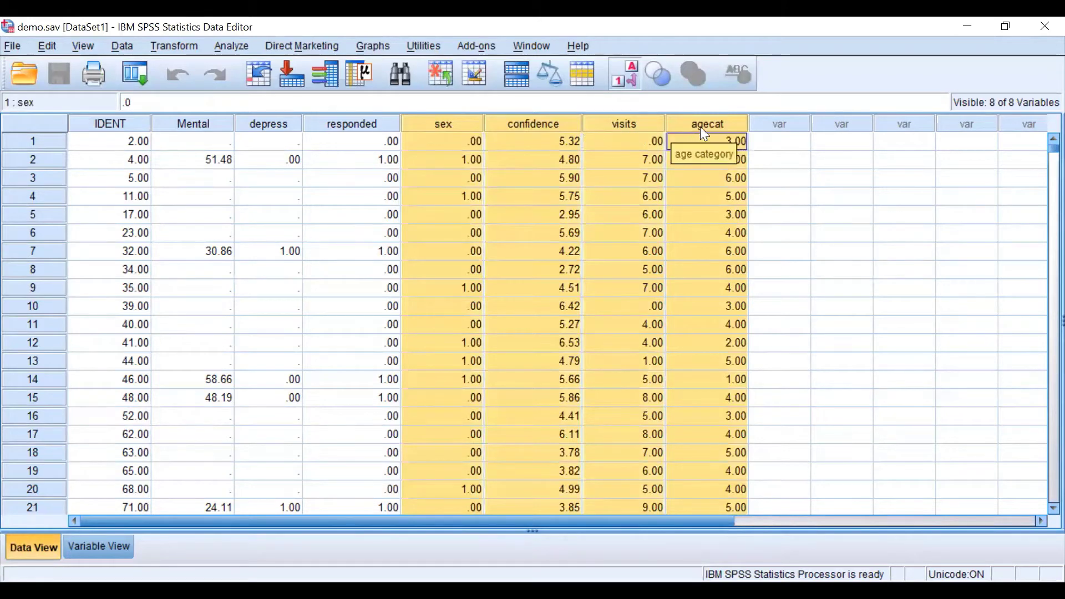
pyautogui.click(790, 237)
pyautogui.click(230, 44)
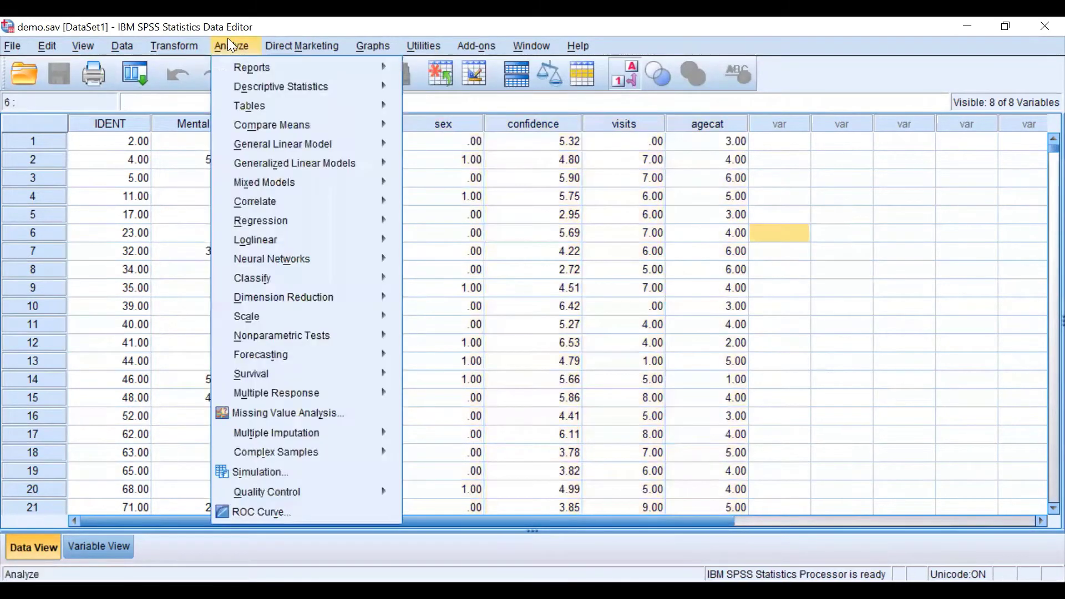
pyautogui.moveTo(333, 87)
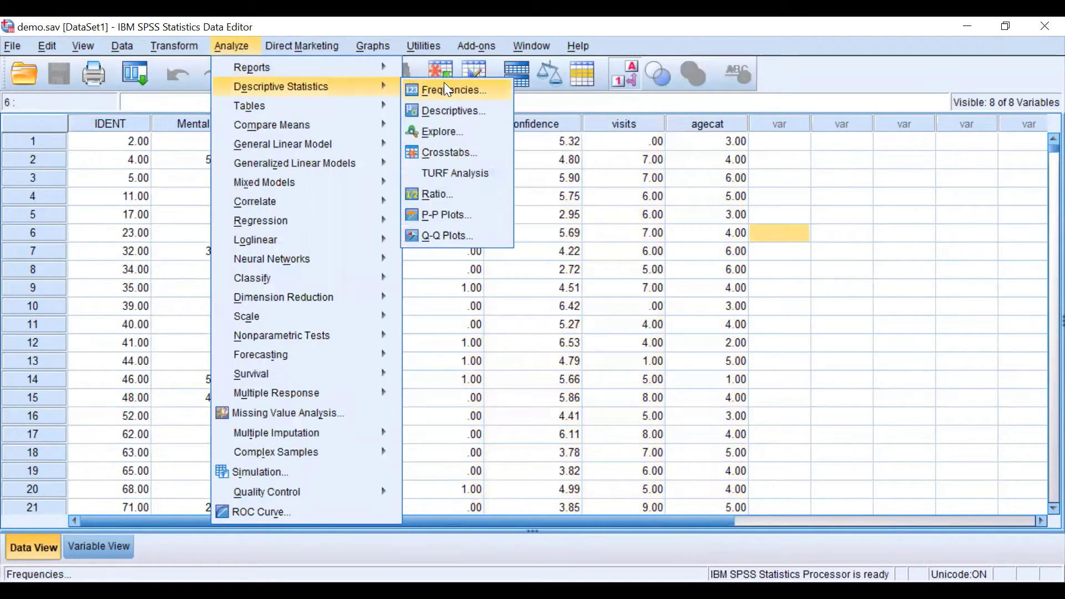
pyautogui.click(447, 89)
pyautogui.click(192, 121)
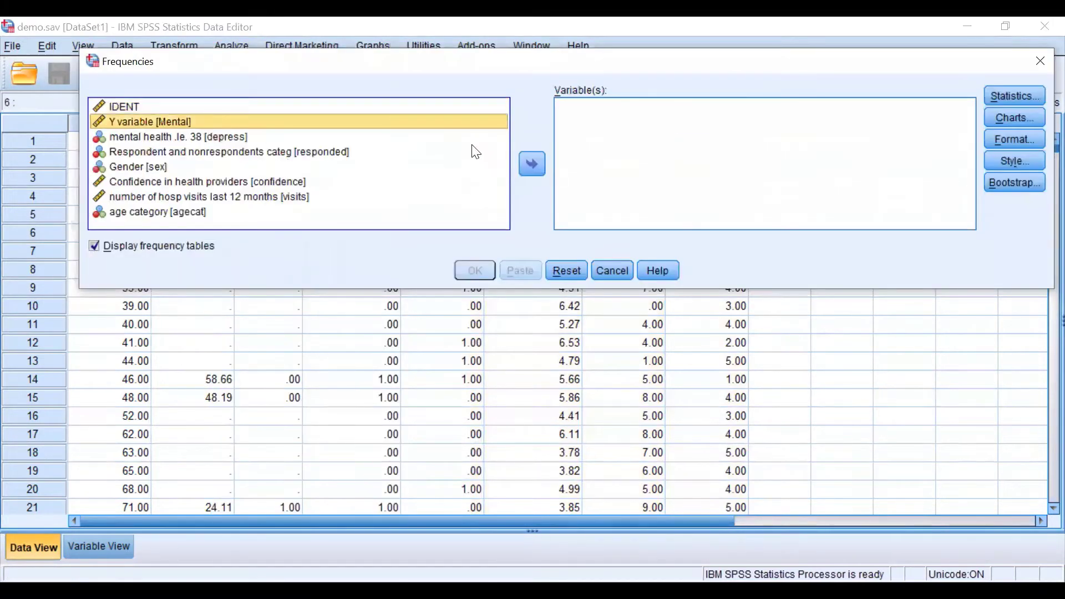
pyautogui.click(530, 165)
pyautogui.click(1017, 97)
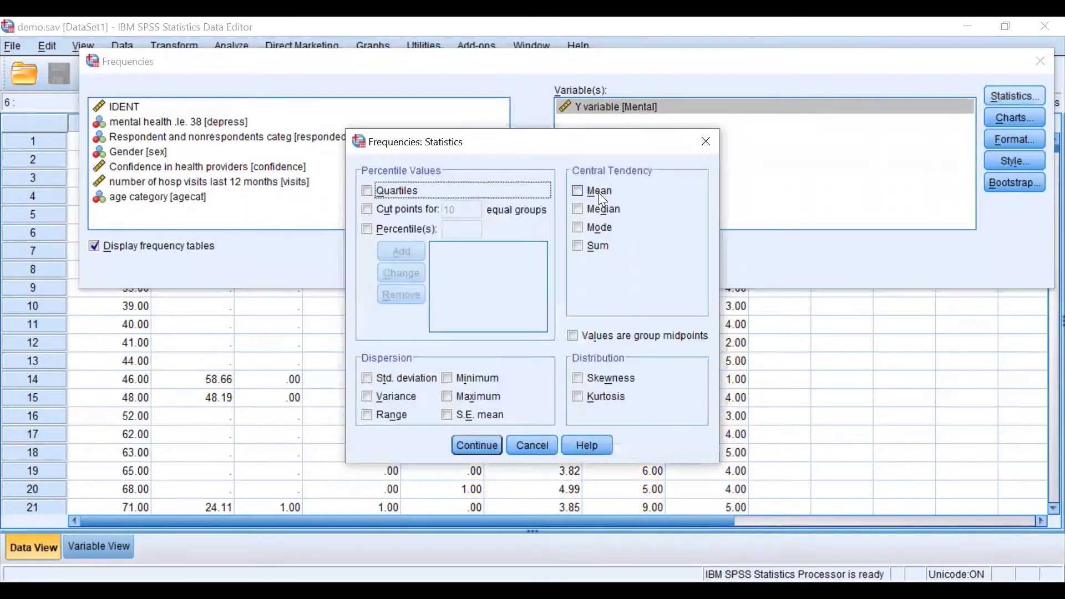
pyautogui.click(578, 190)
pyautogui.click(481, 447)
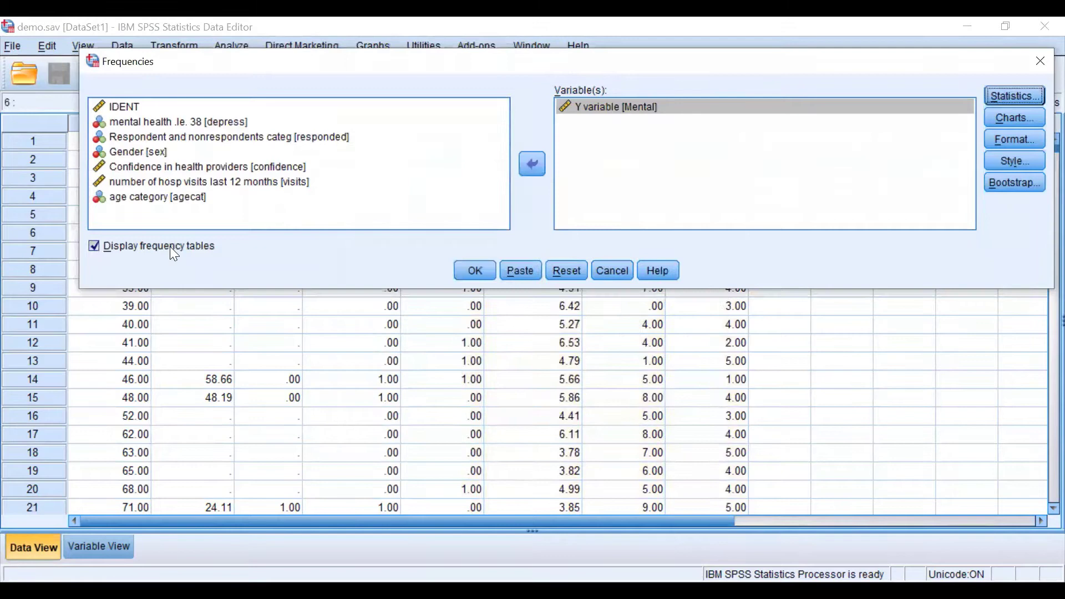
pyautogui.click(170, 247)
pyautogui.click(461, 273)
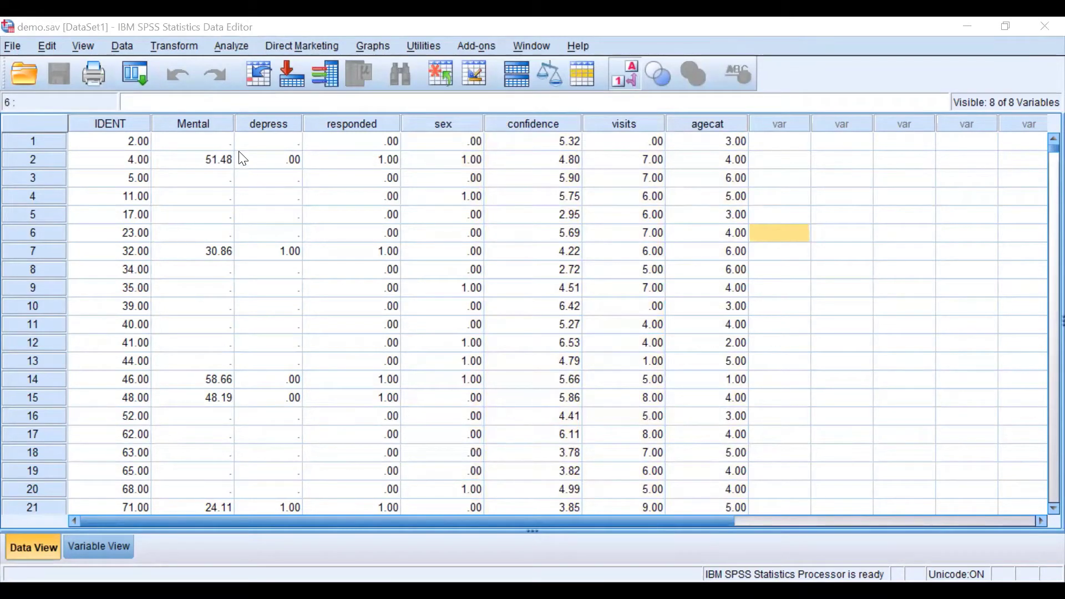
pyautogui.moveTo(219, 142); pyautogui.dragTo(228, 154)
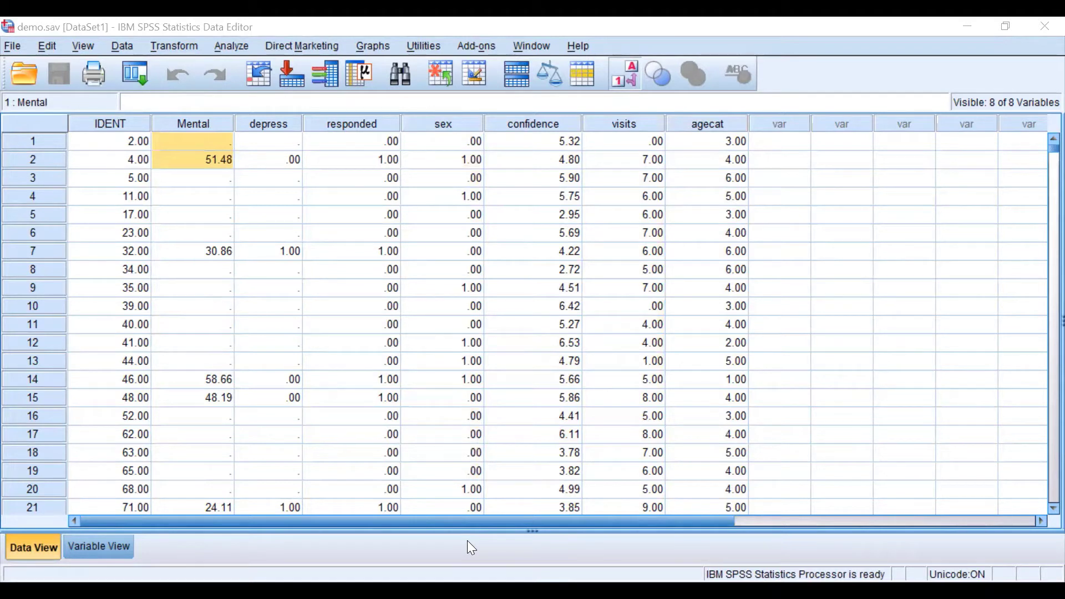
pyautogui.hotkey('alt', 'F4')
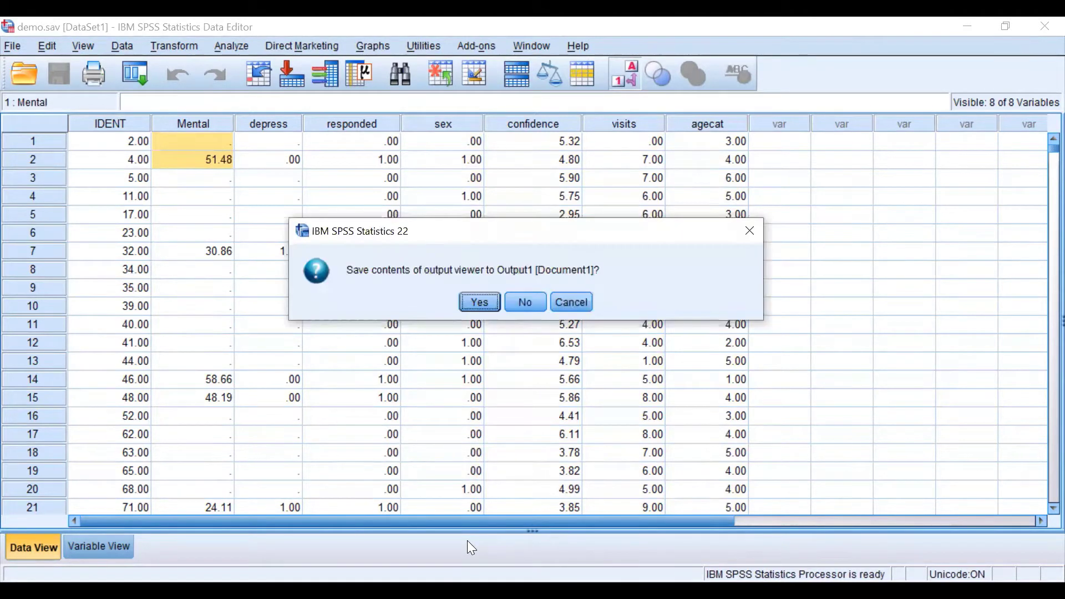
pyautogui.press('n')
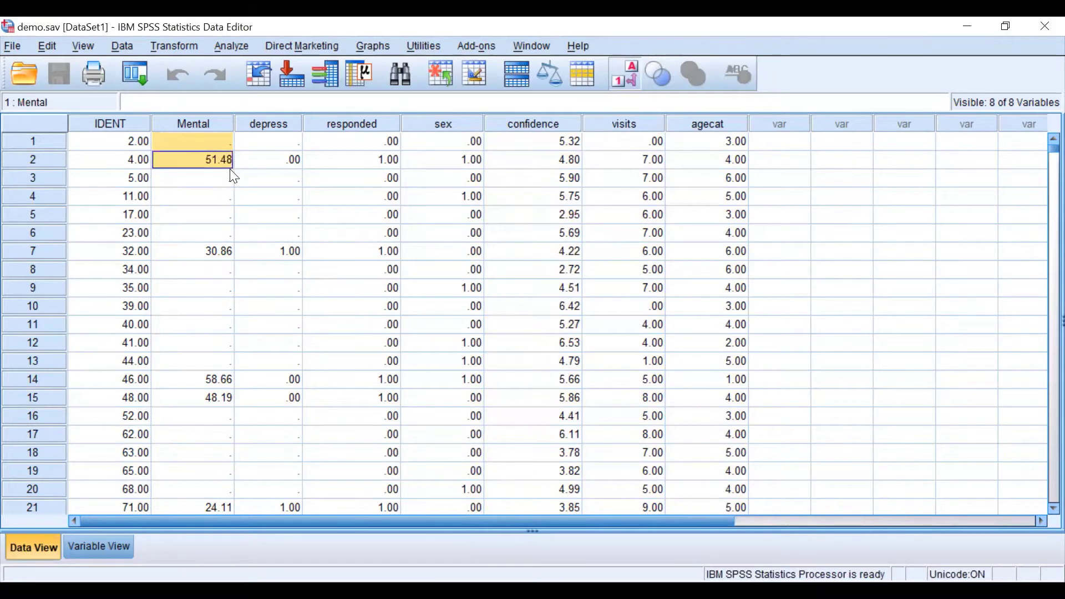
pyautogui.moveTo(224, 176); pyautogui.dragTo(295, 234)
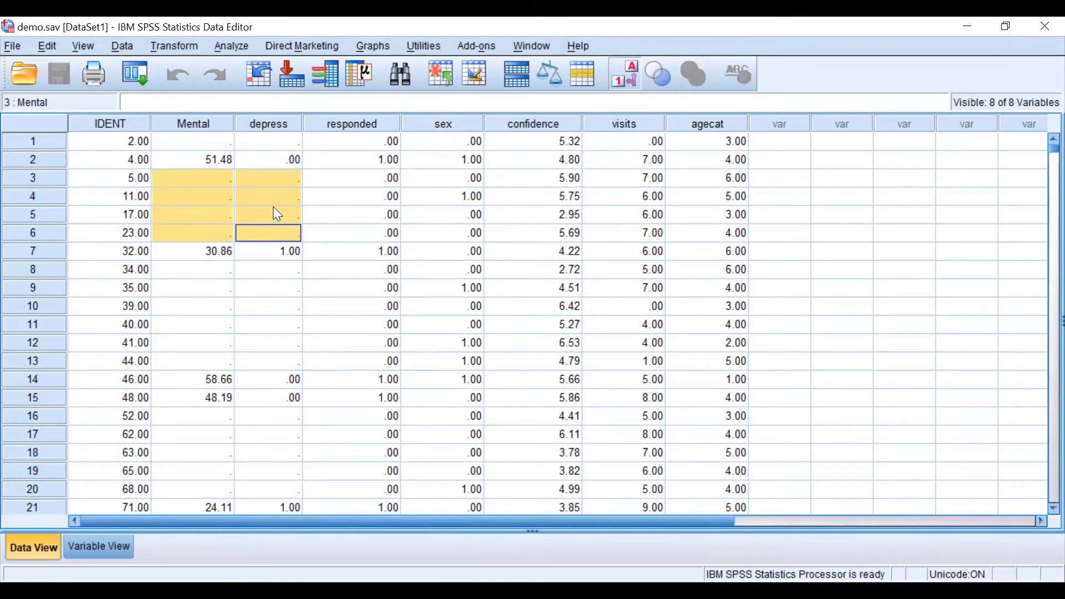
# Start a binary logistic regression with responded as the dependent variable.
pyautogui.click(375, 232)
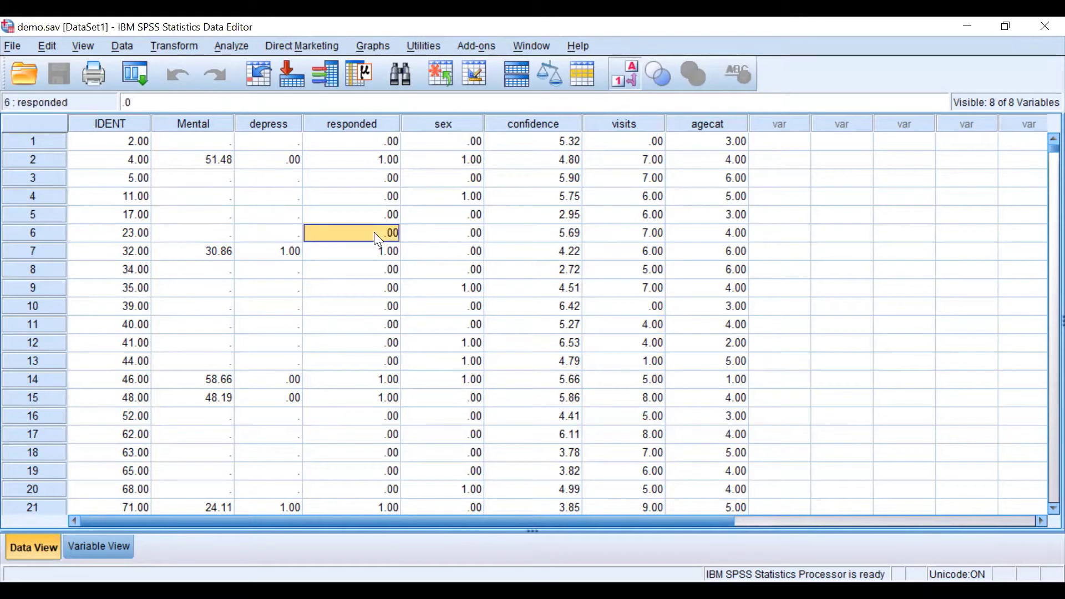
pyautogui.click(237, 46)
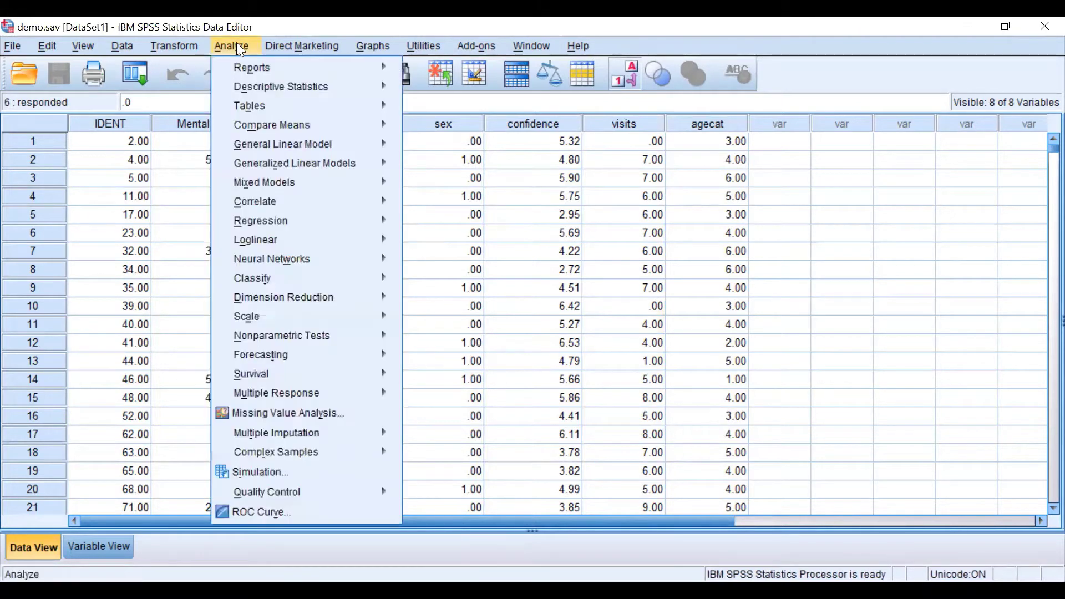
pyautogui.moveTo(268, 214)
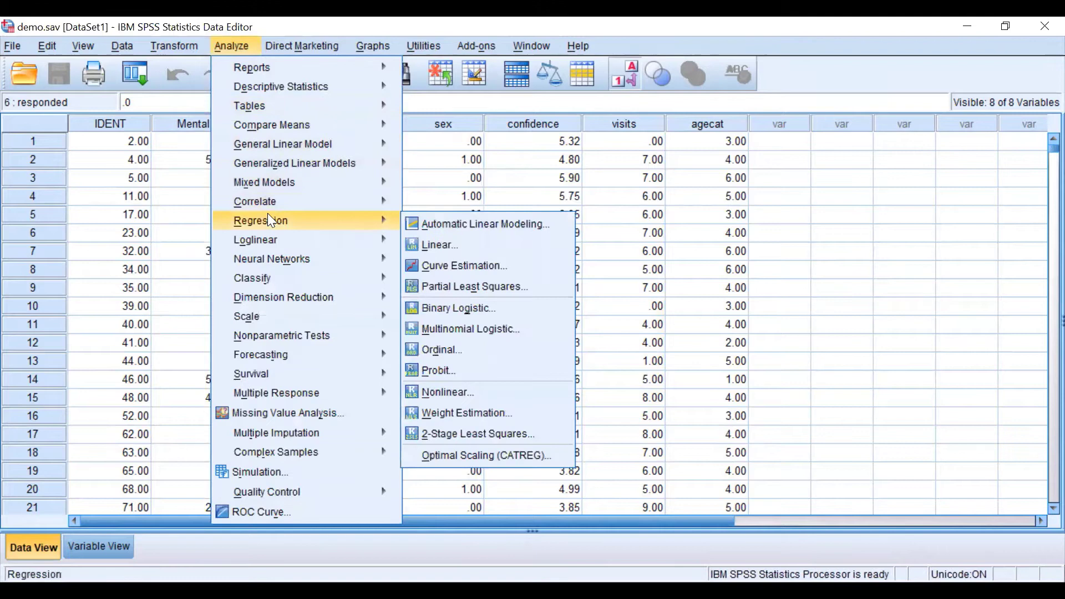
pyautogui.click(504, 310)
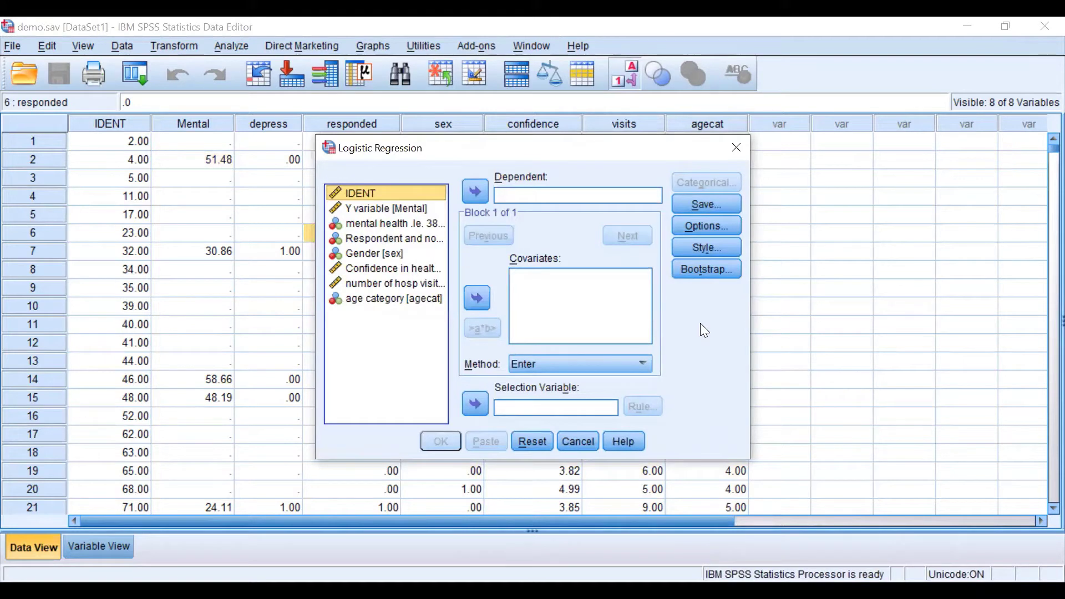
pyautogui.click(389, 239)
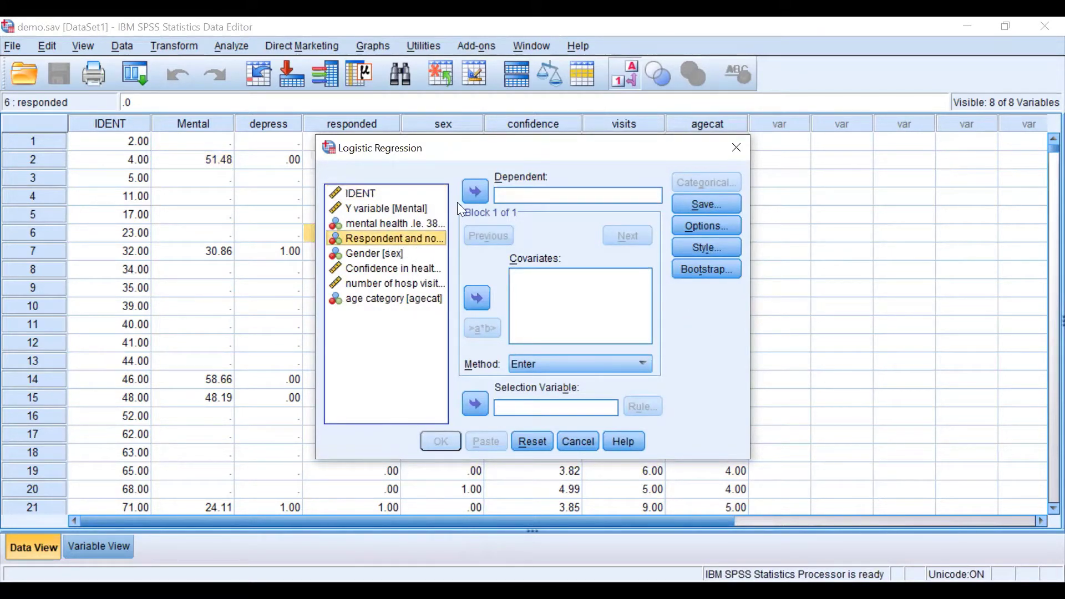
pyautogui.click(471, 193)
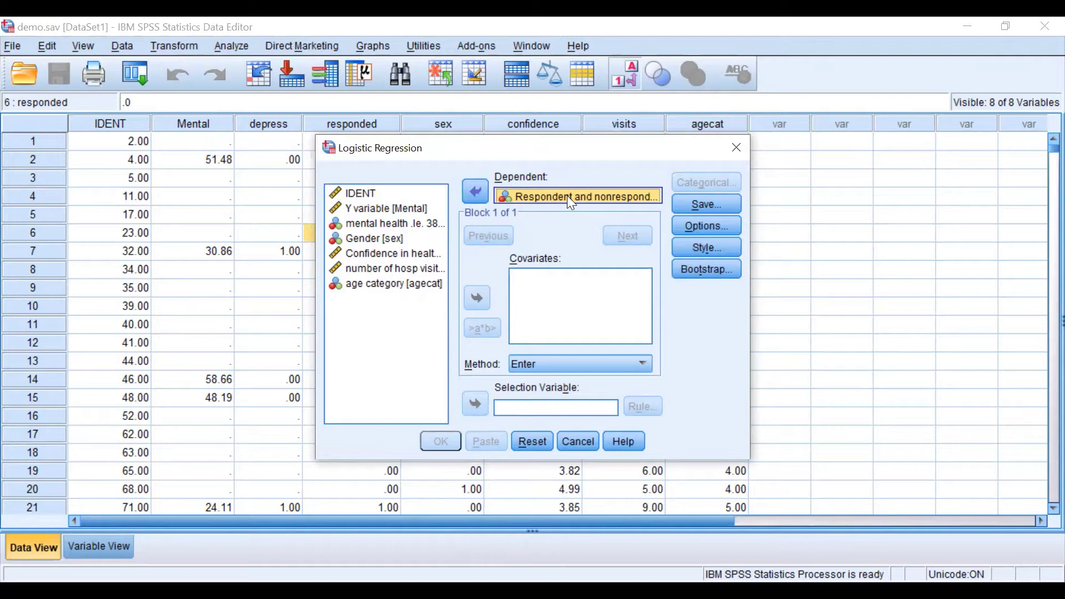
# Enter sex, confidence, visits and agecat as block-1 covariates.
pyautogui.click(365, 243)
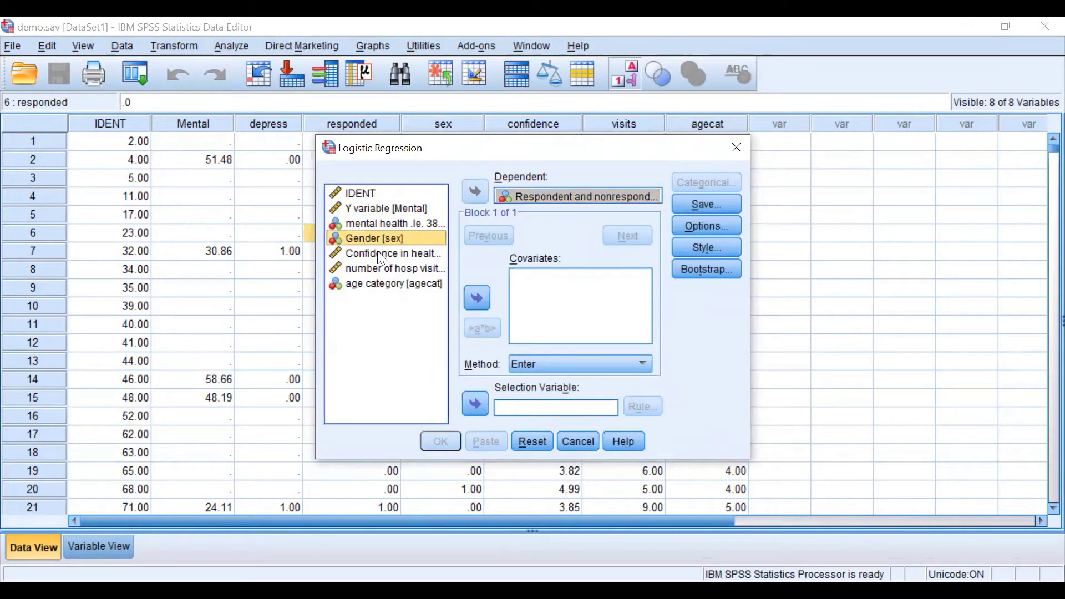
pyautogui.keyDown('ctrl'); pyautogui.click(379, 255); pyautogui.keyUp('ctrl')
pyautogui.keyDown('ctrl'); pyautogui.click(389, 271); pyautogui.keyUp('ctrl')
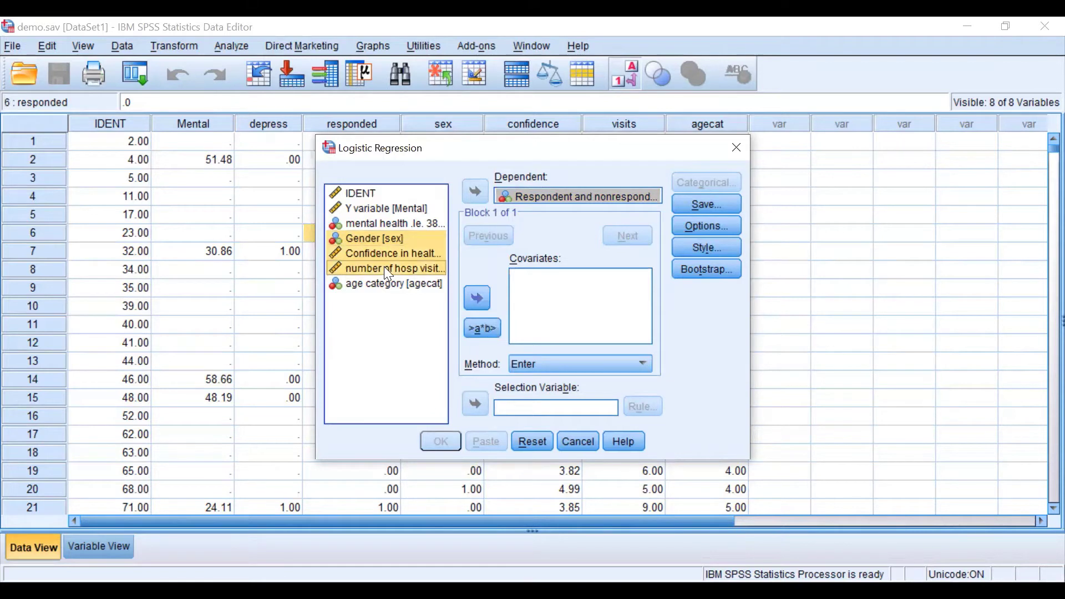
pyautogui.keyDown('ctrl'); pyautogui.click(399, 284); pyautogui.keyUp('ctrl')
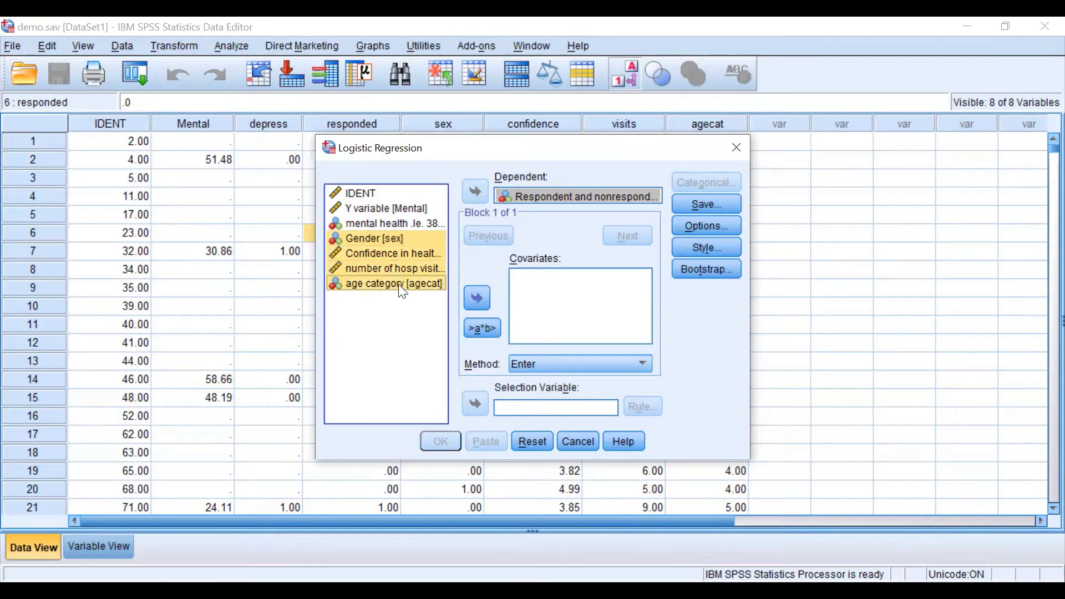
pyautogui.click(478, 299)
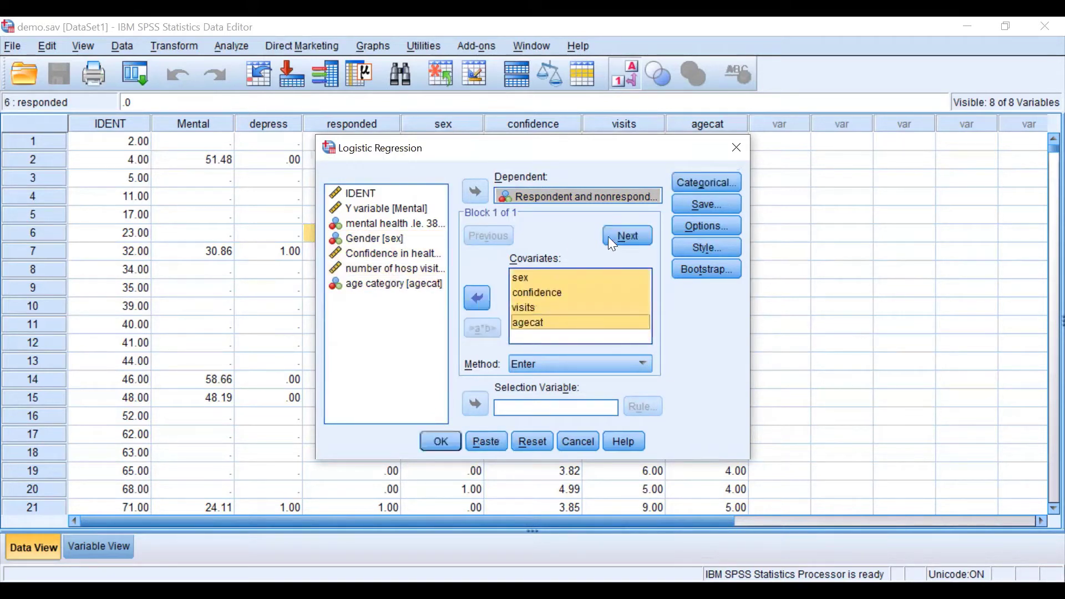
pyautogui.click(618, 235)
# Try a confidence*sex interaction in block 2, then remove it.
pyautogui.click(366, 239)
pyautogui.keyDown('ctrl'); pyautogui.click(370, 253); pyautogui.keyUp('ctrl')
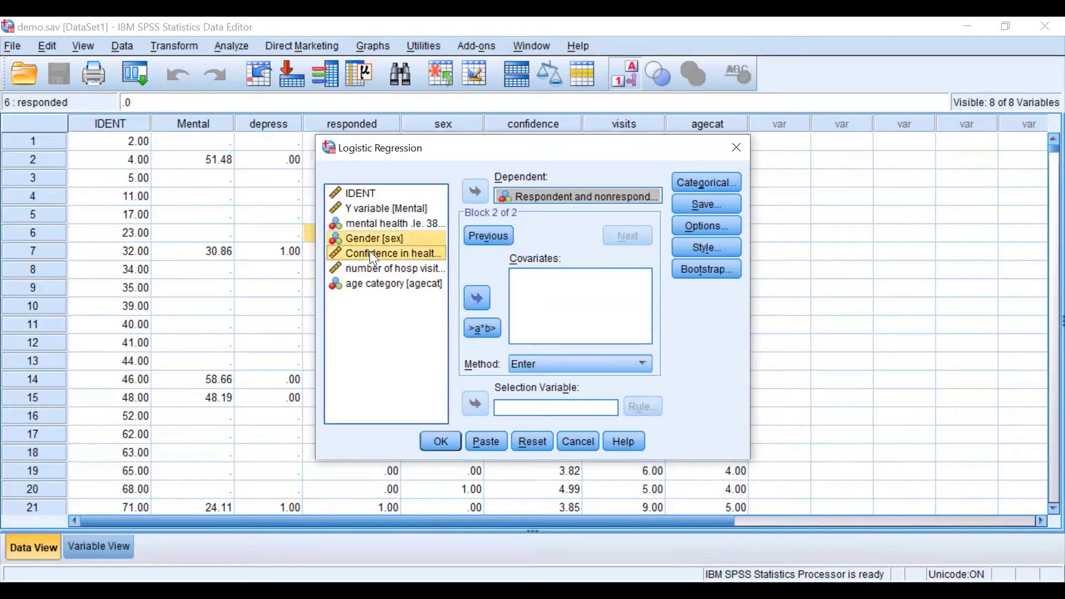
pyautogui.click(489, 329)
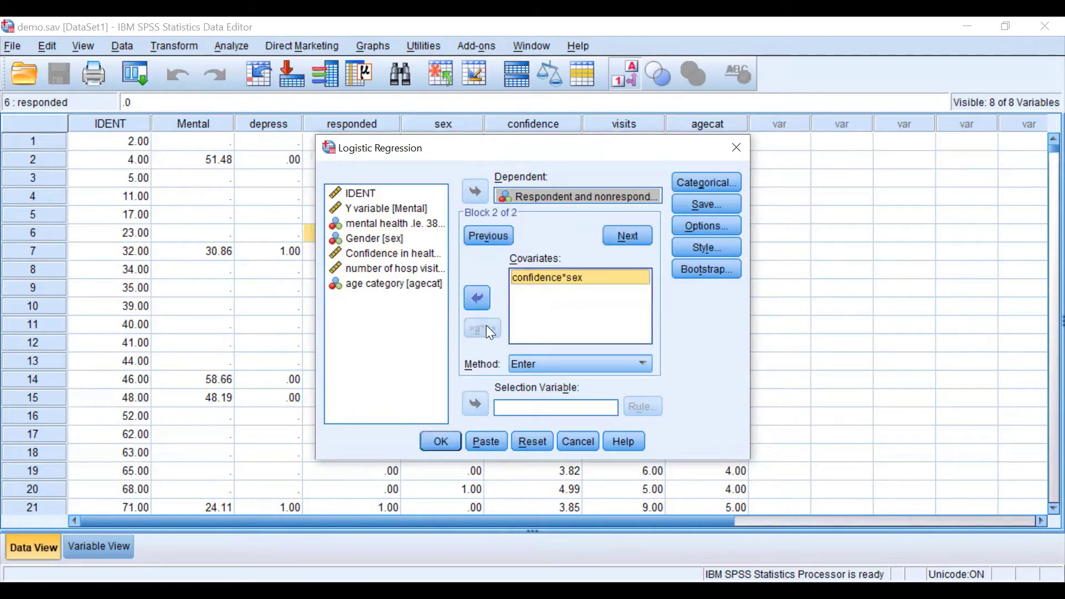
pyautogui.click(483, 295)
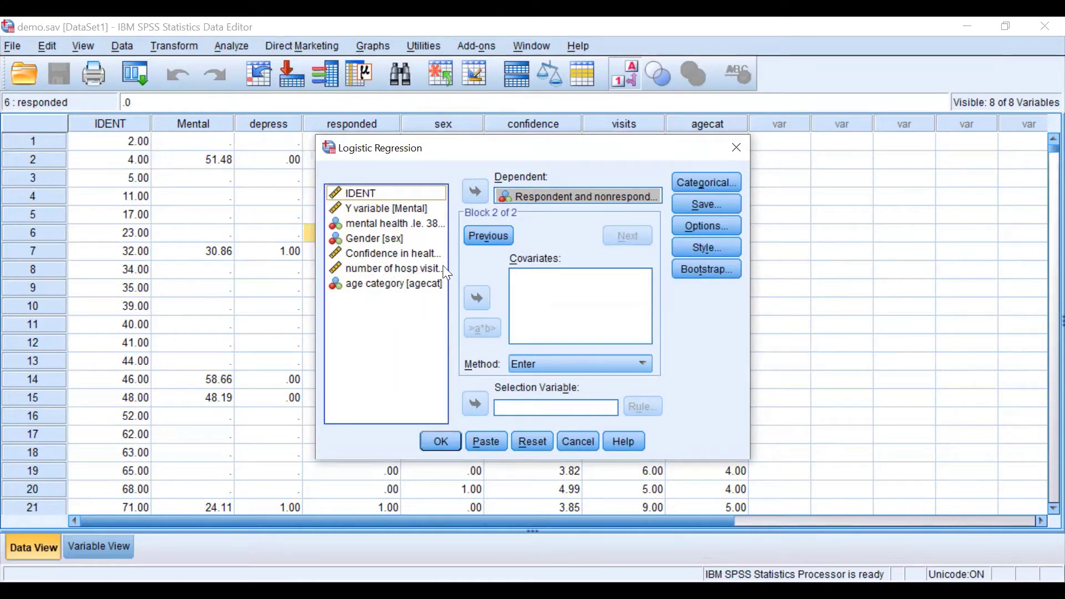
pyautogui.click(737, 180)
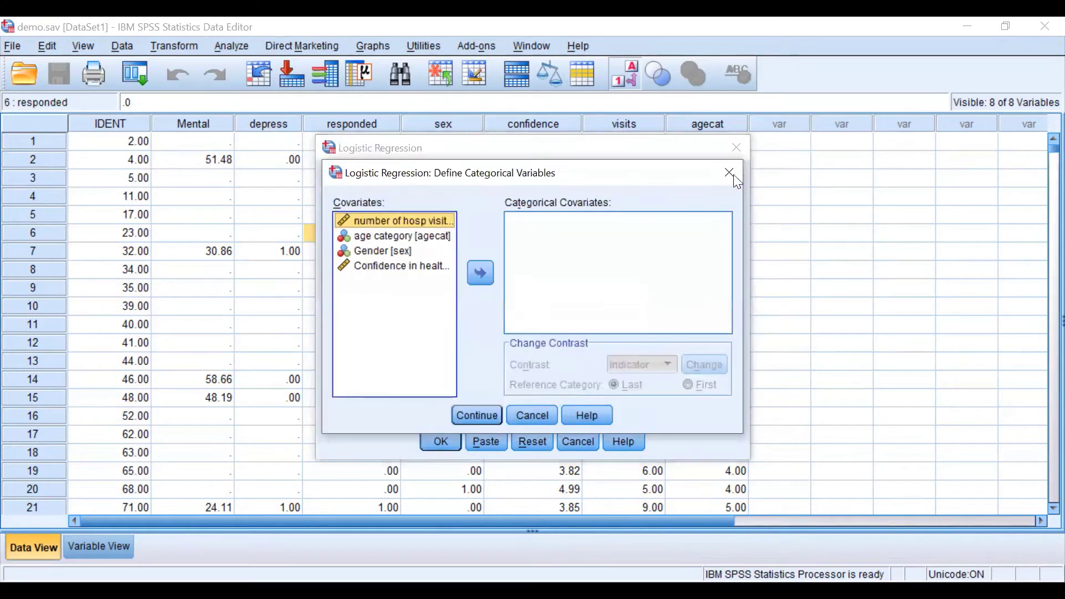
# Define sex and agecat as categorical covariates.
pyautogui.click(414, 237)
pyautogui.keyDown('ctrl'); pyautogui.click(414, 251); pyautogui.keyUp('ctrl')
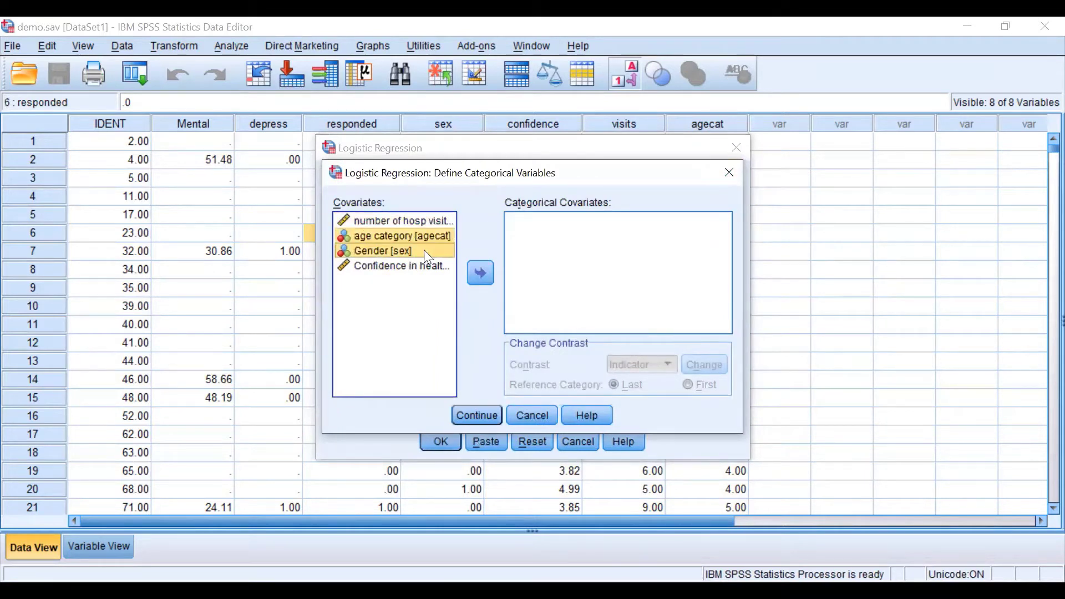
pyautogui.click(494, 416)
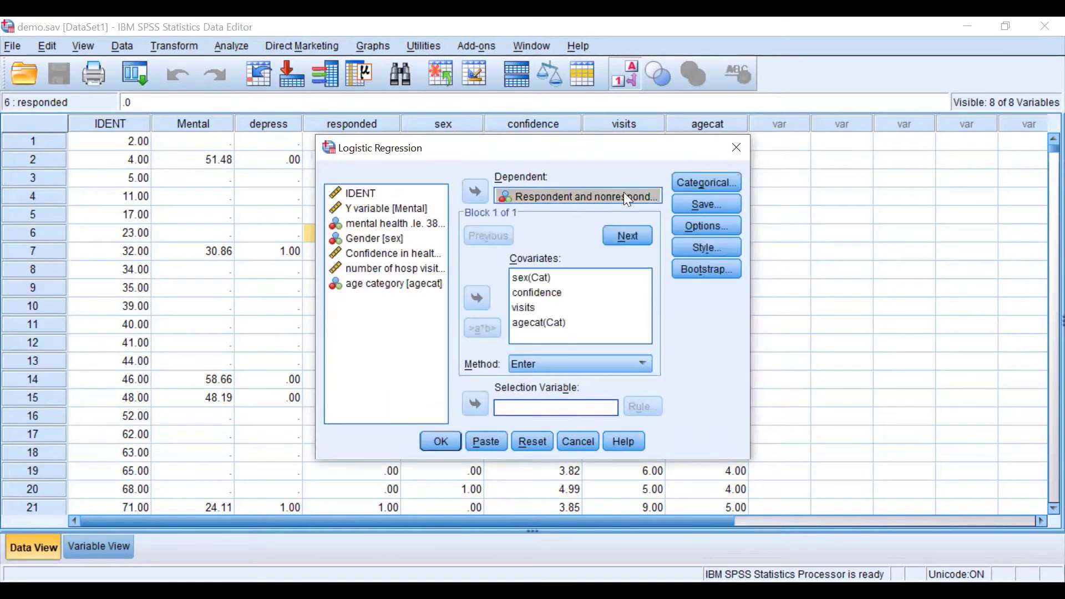
# Have the model save predicted probabilities as a new variable.
pyautogui.click(704, 204)
pyautogui.click(479, 224)
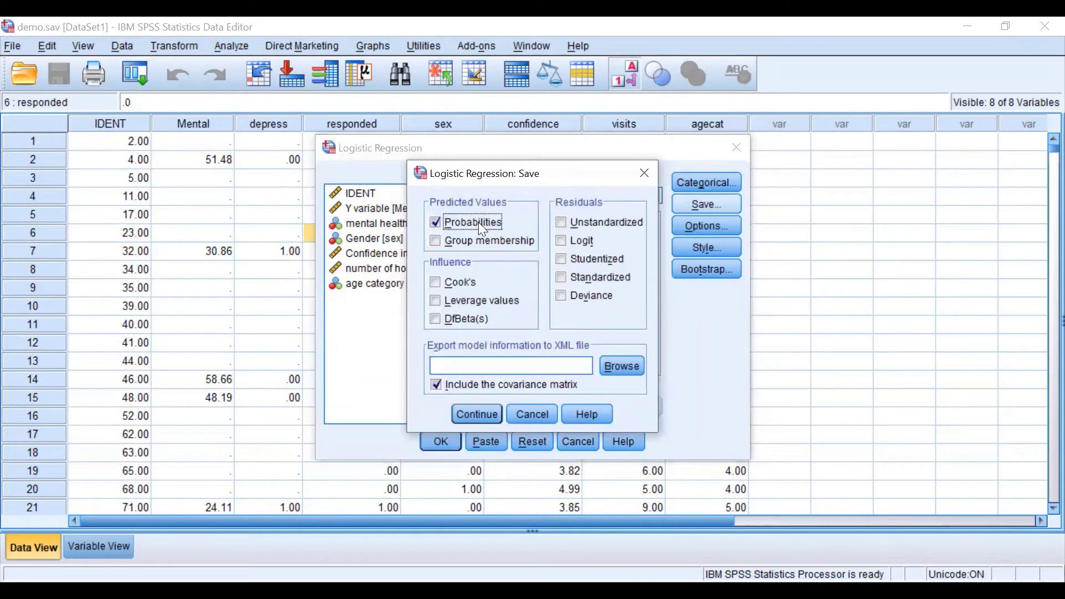
pyautogui.click(478, 415)
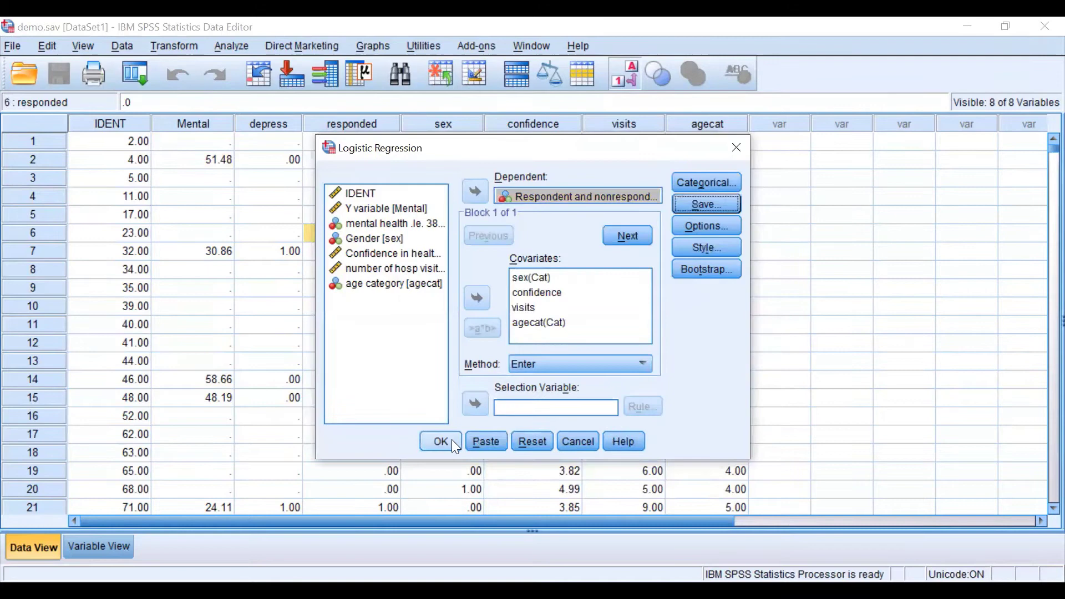
# Run the logistic regression and select the new PRE_1 predicted-probability column.
pyautogui.click(452, 440)
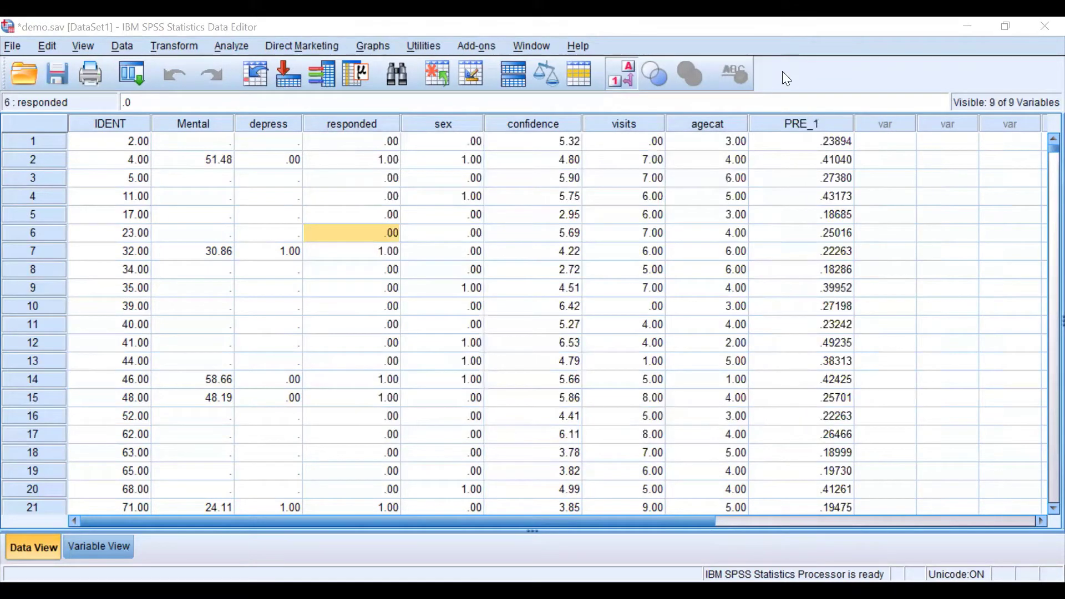
pyautogui.click(822, 123)
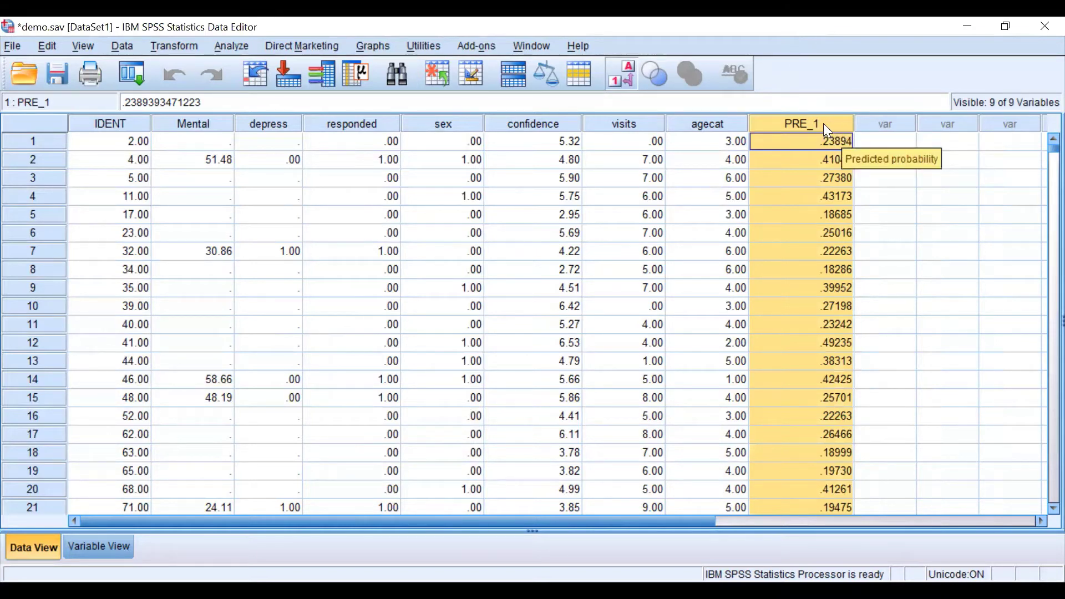
# Define a new Weight variable with the expression 1 / PRE_1 in Compute Variable.
pyautogui.click(164, 47)
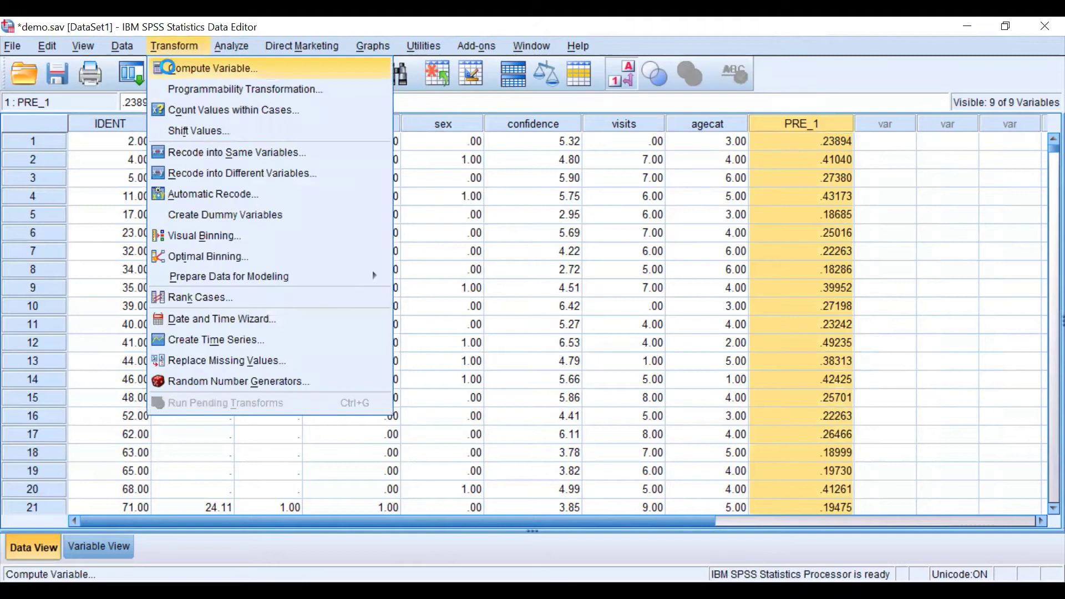
pyautogui.click(168, 67)
pyautogui.write('Weight')
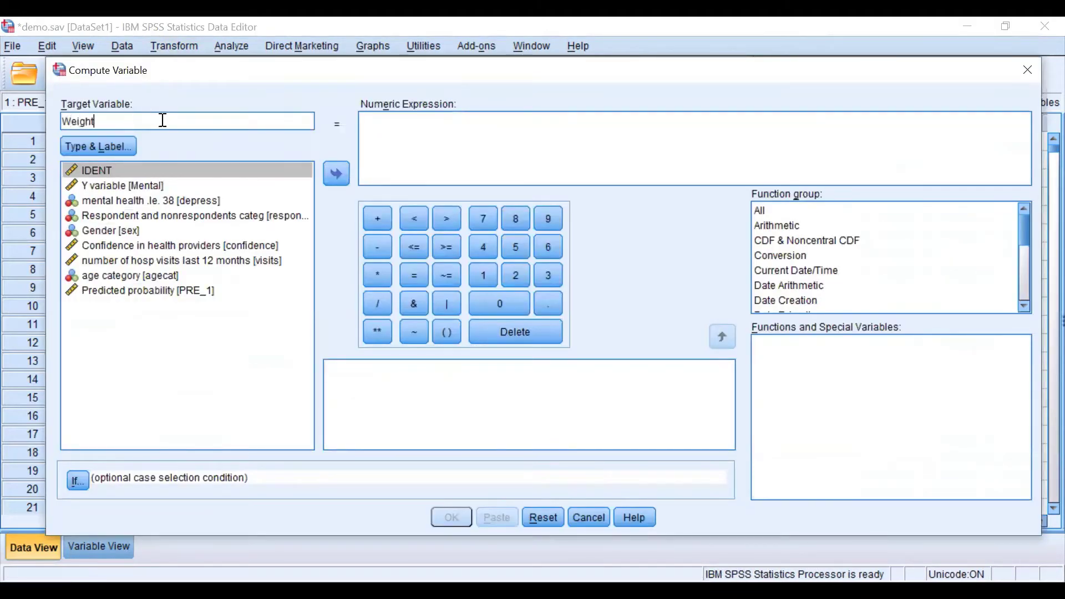
pyautogui.click(392, 121)
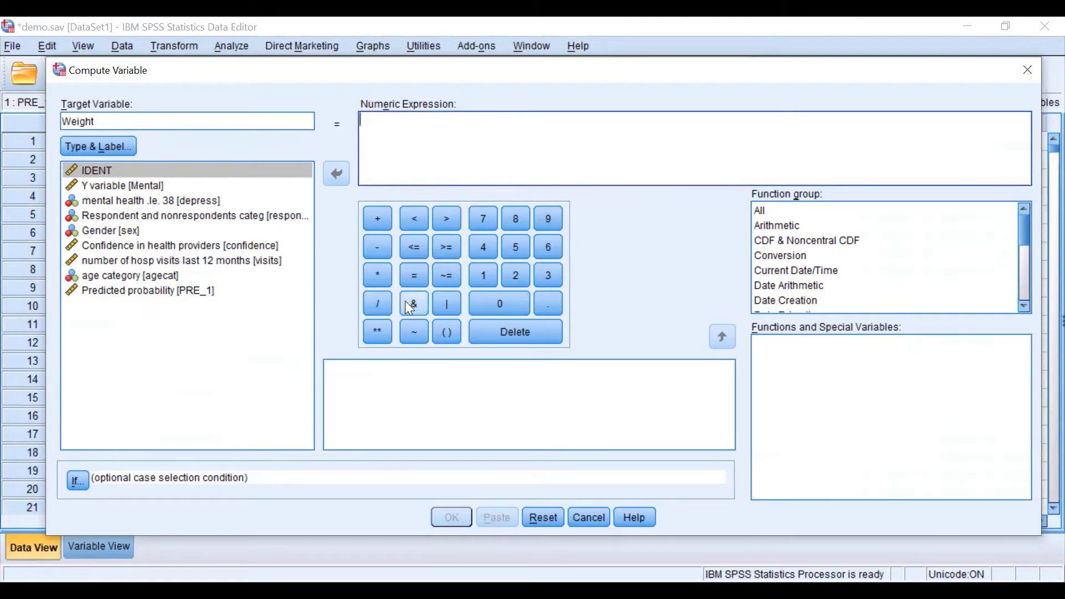
pyautogui.write('1')
pyautogui.click(378, 303)
pyautogui.click(195, 292)
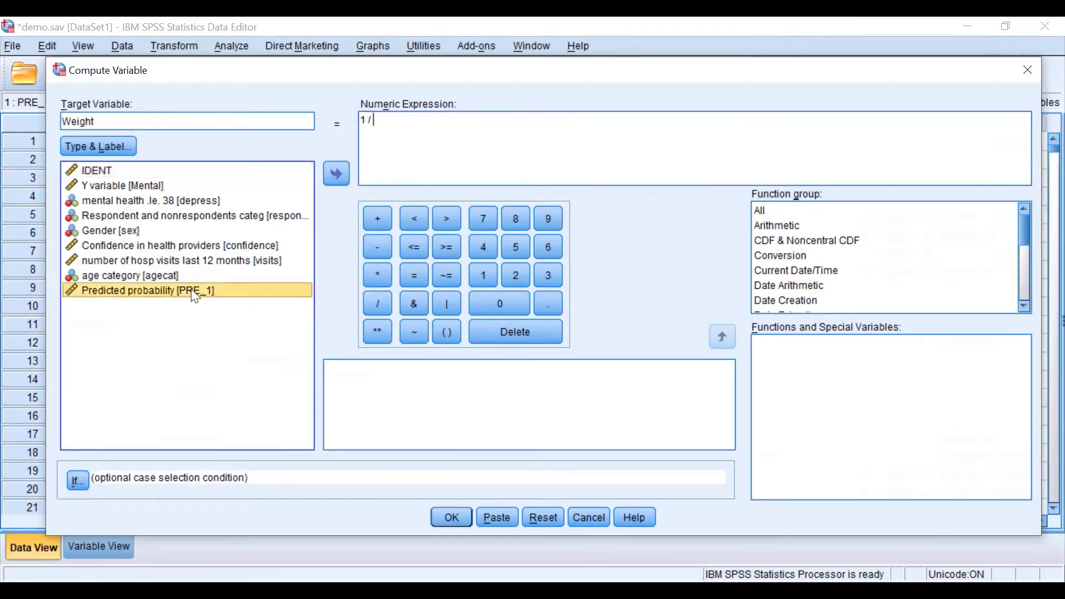
pyautogui.click(335, 174)
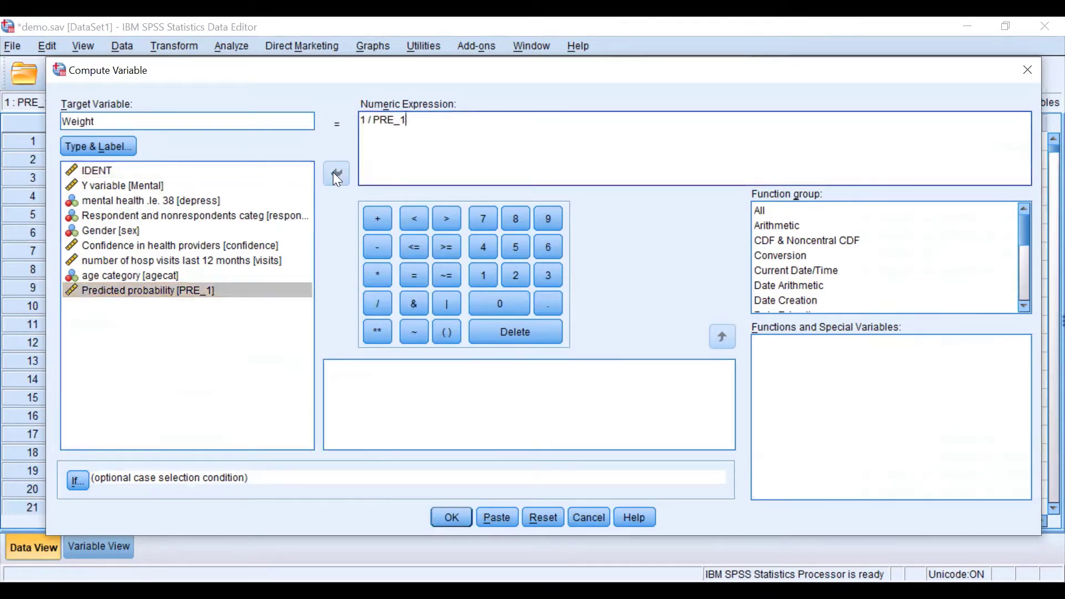
# Restrict Weight to cases where responded = 1 and compute it.
pyautogui.click(77, 482)
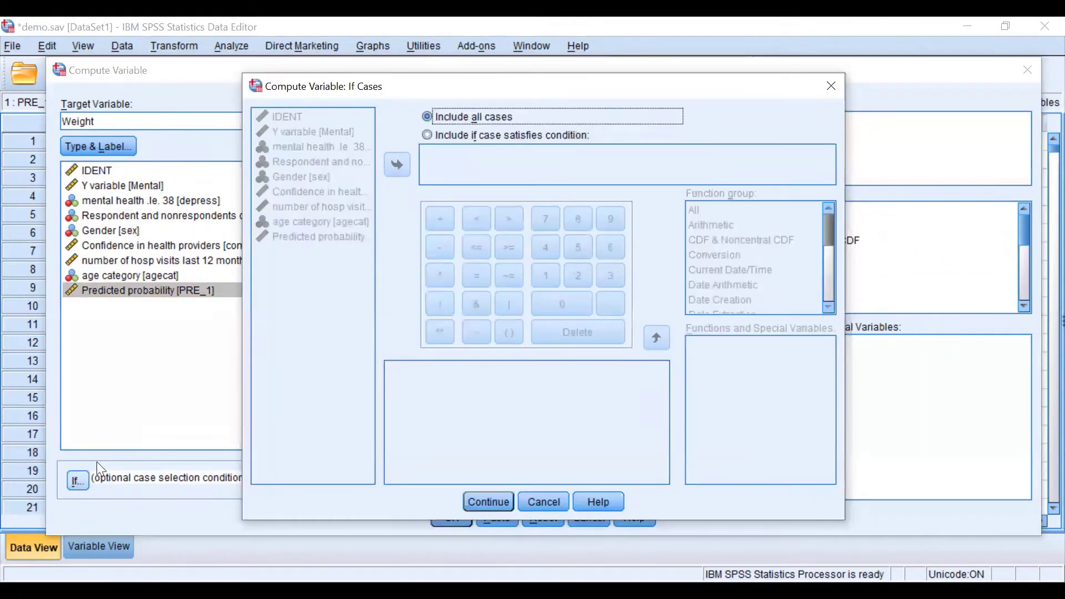
pyautogui.click(464, 134)
pyautogui.click(342, 166)
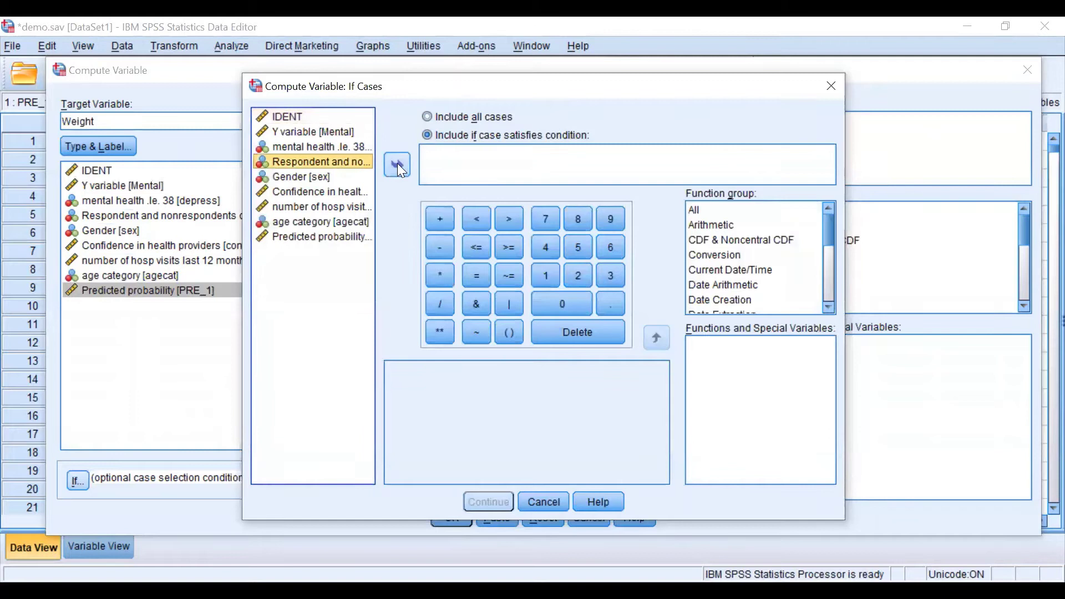
pyautogui.click(397, 164)
pyautogui.click(477, 276)
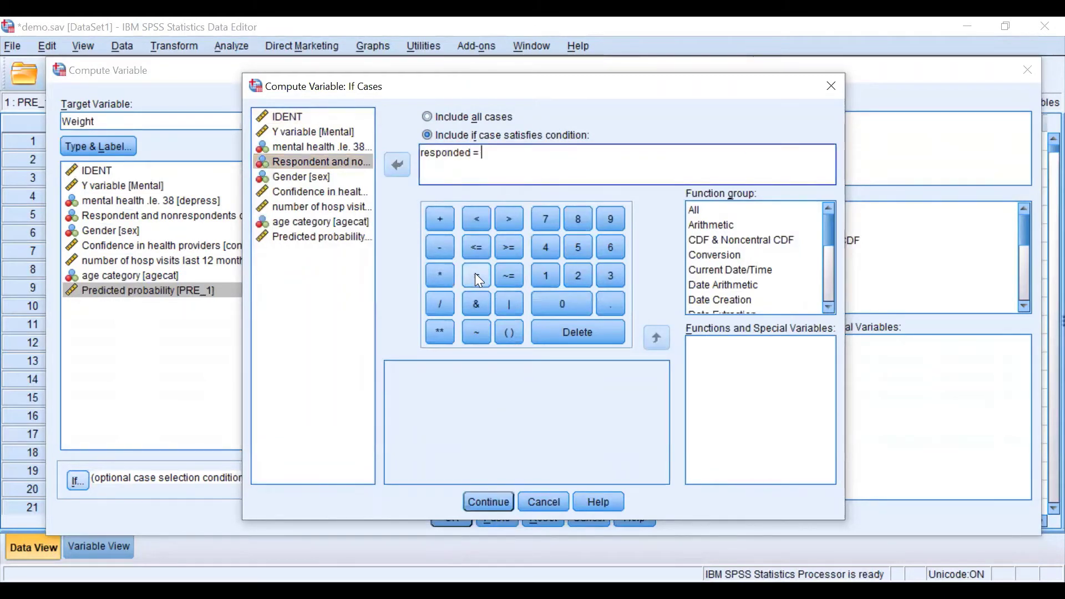
pyautogui.click(550, 282)
pyautogui.click(500, 504)
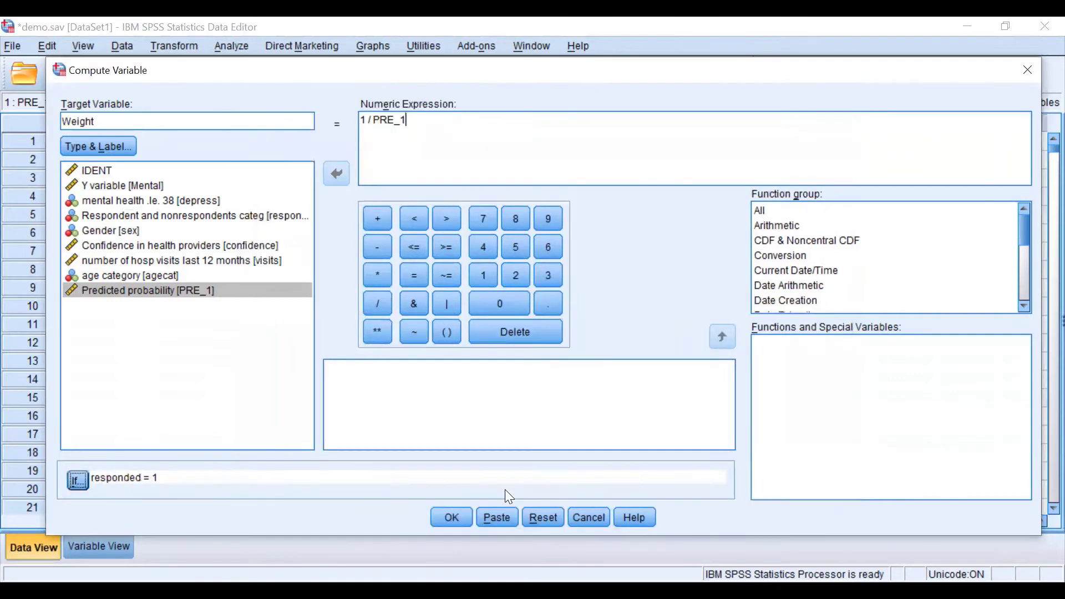
pyautogui.click(454, 519)
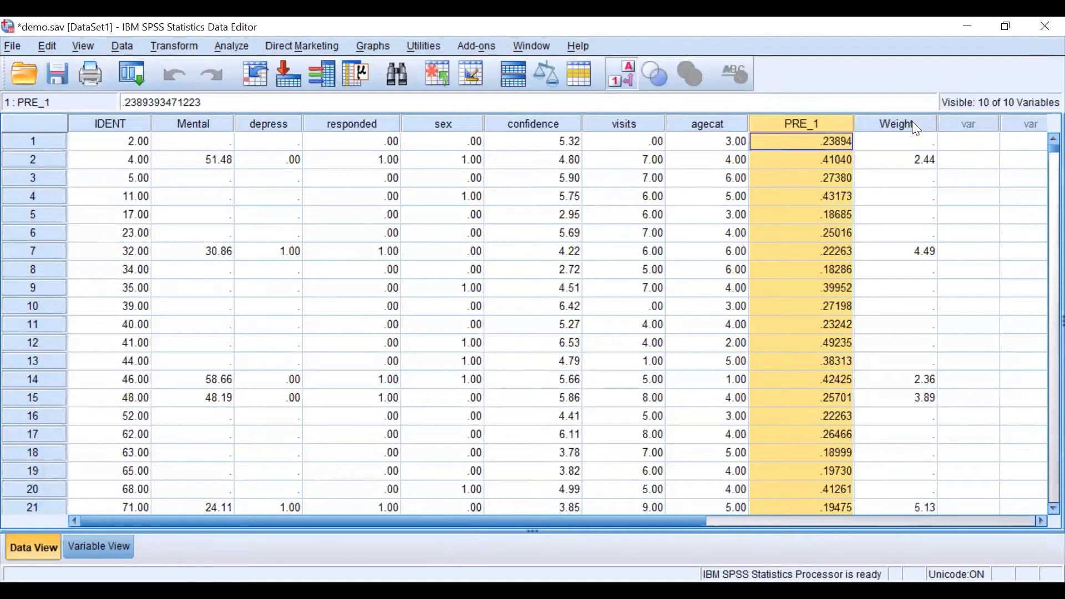
pyautogui.click(916, 125)
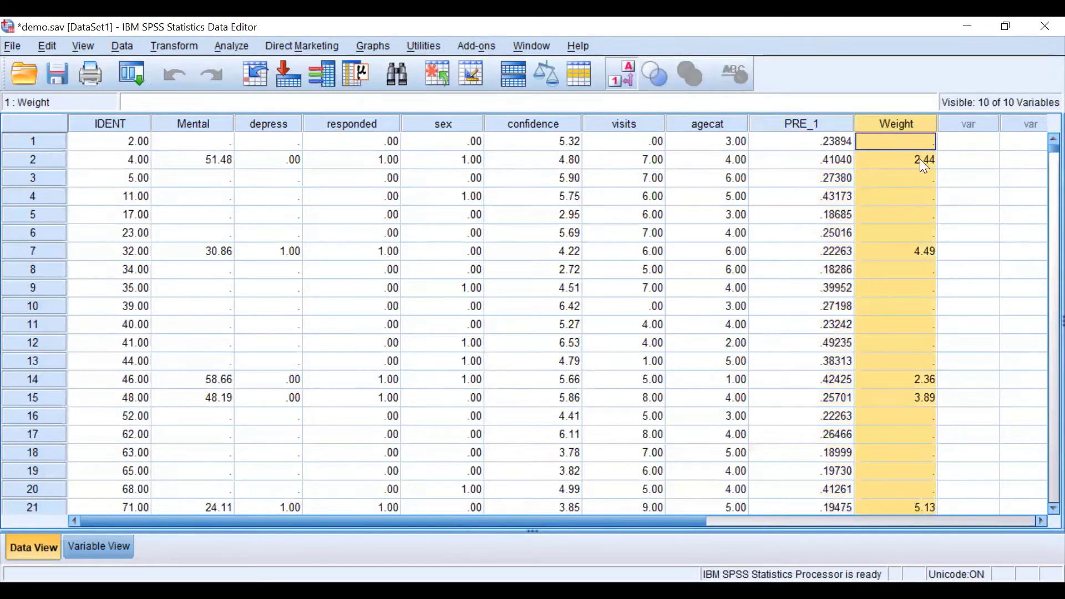
pyautogui.click(914, 162)
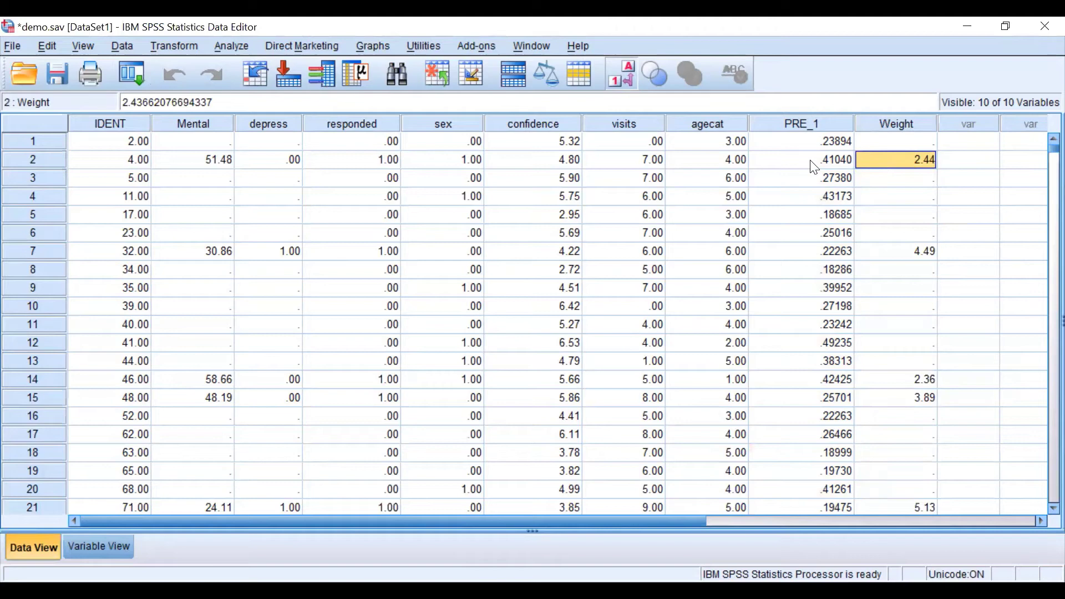
pyautogui.moveTo(172, 168); pyautogui.dragTo(906, 230)
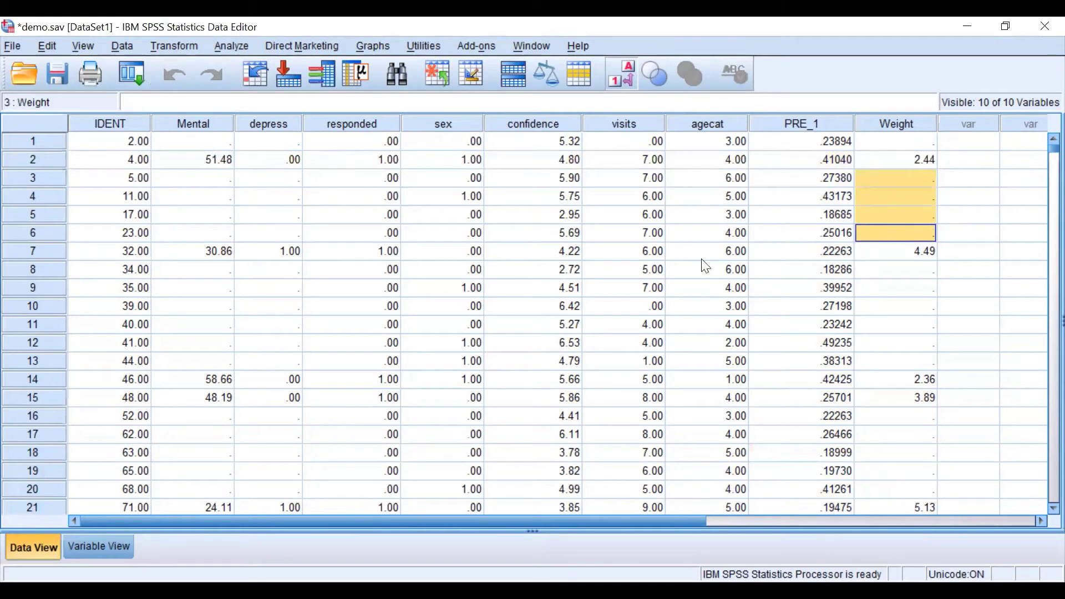
pyautogui.click(720, 433)
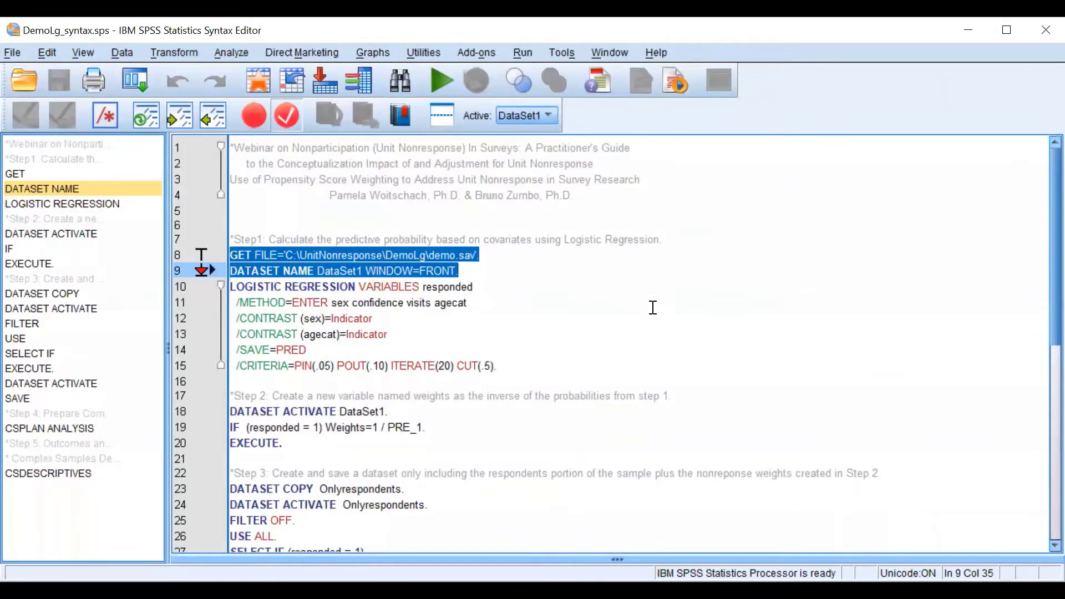
# Scroll past the Step 2 weight commands and select the Step 3 block, lines 22–32.
pyautogui.scroll(-2, 653, 304)
pyautogui.moveTo(269, 176); pyautogui.dragTo(542, 177)
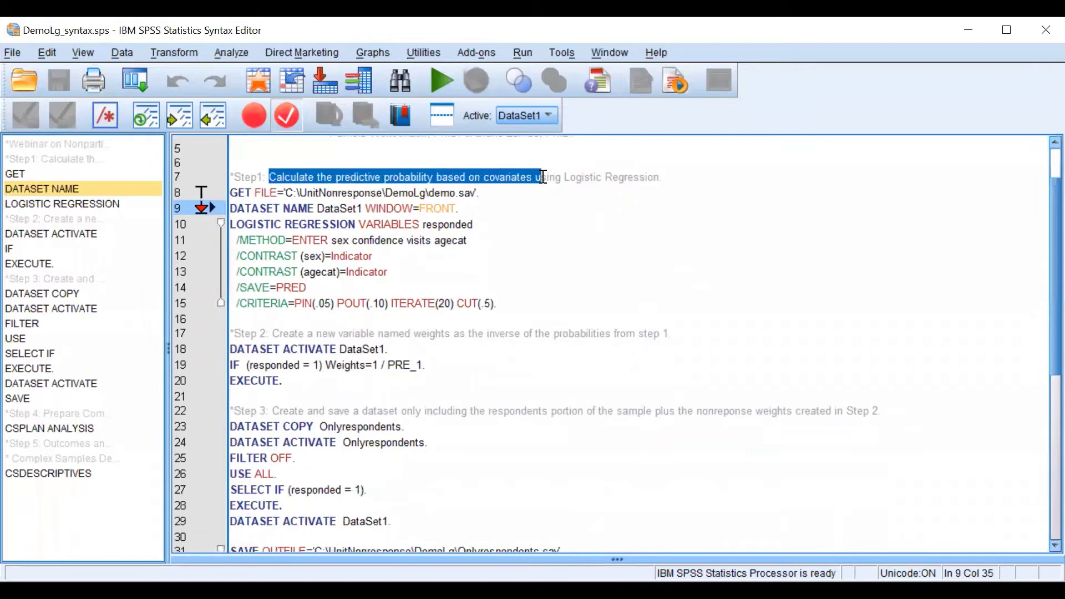
pyautogui.scroll(-2, 548, 184)
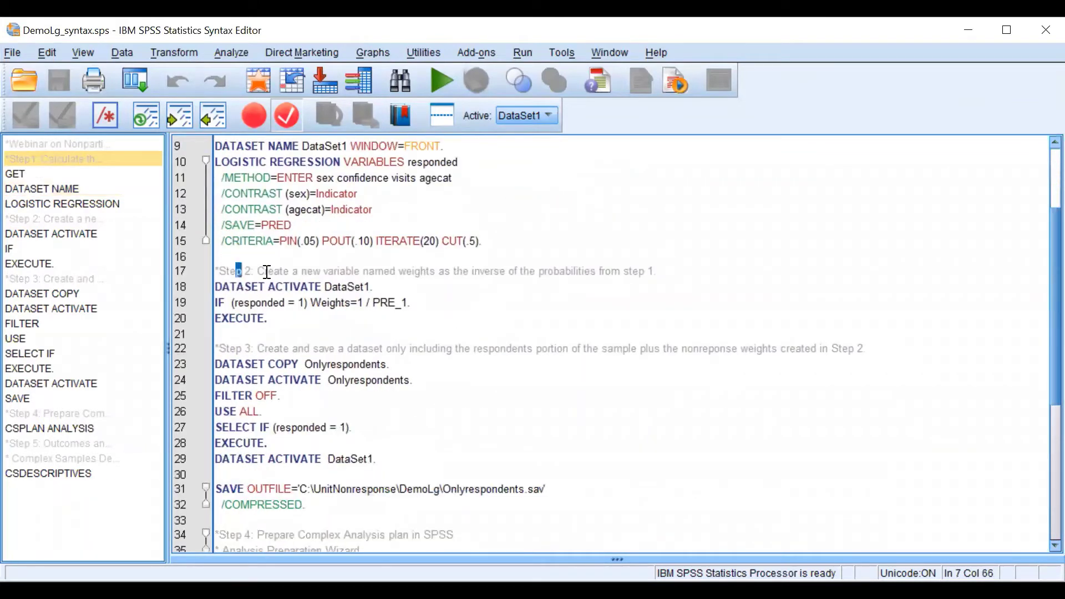
pyautogui.moveTo(236, 271); pyautogui.dragTo(419, 309)
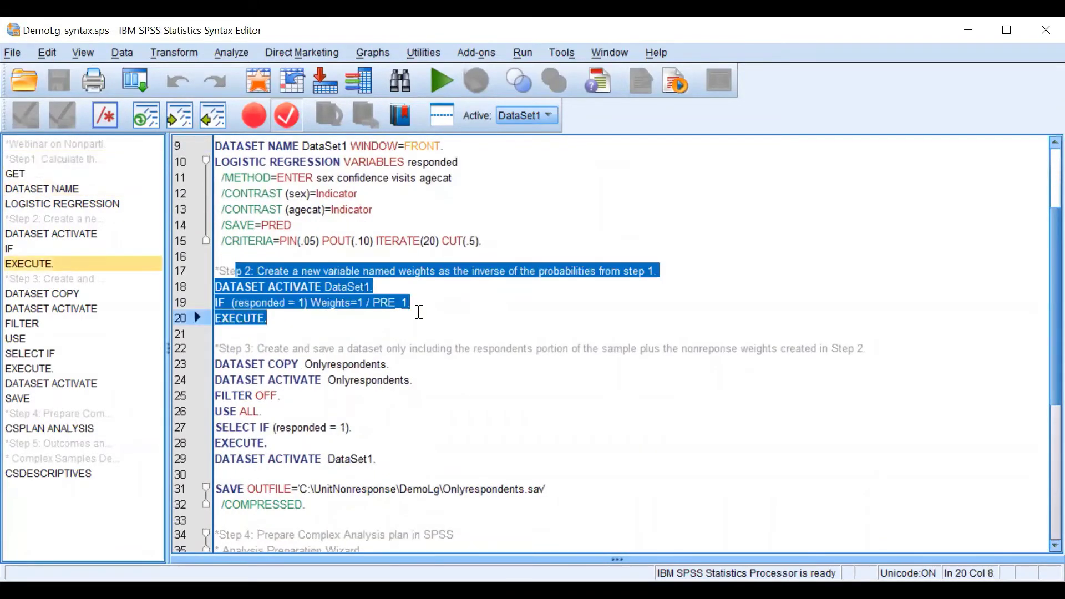
pyautogui.scroll(-3, 419, 313)
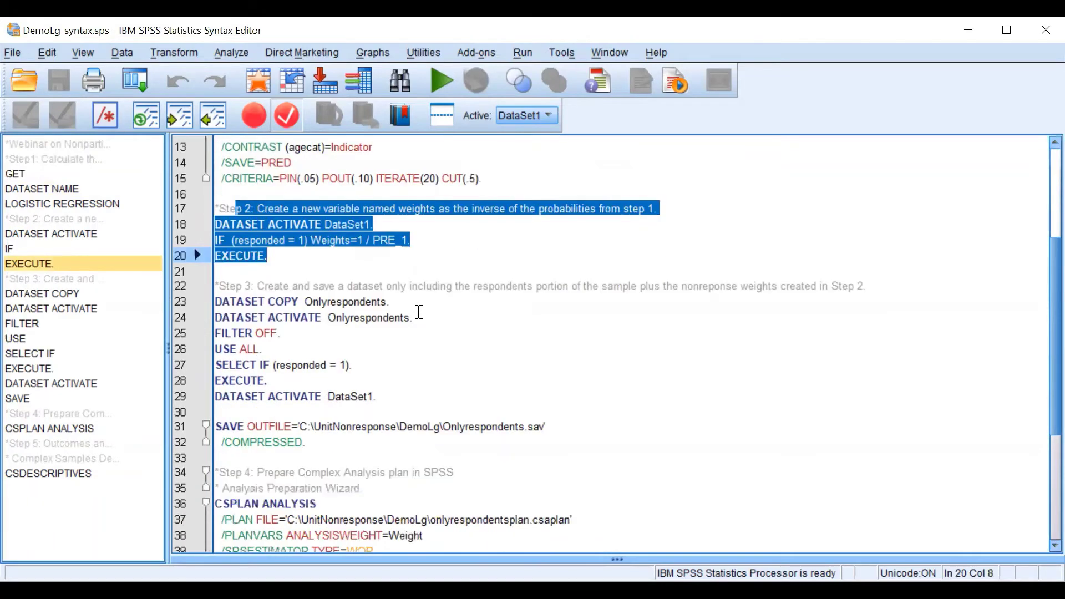
pyautogui.click(412, 255)
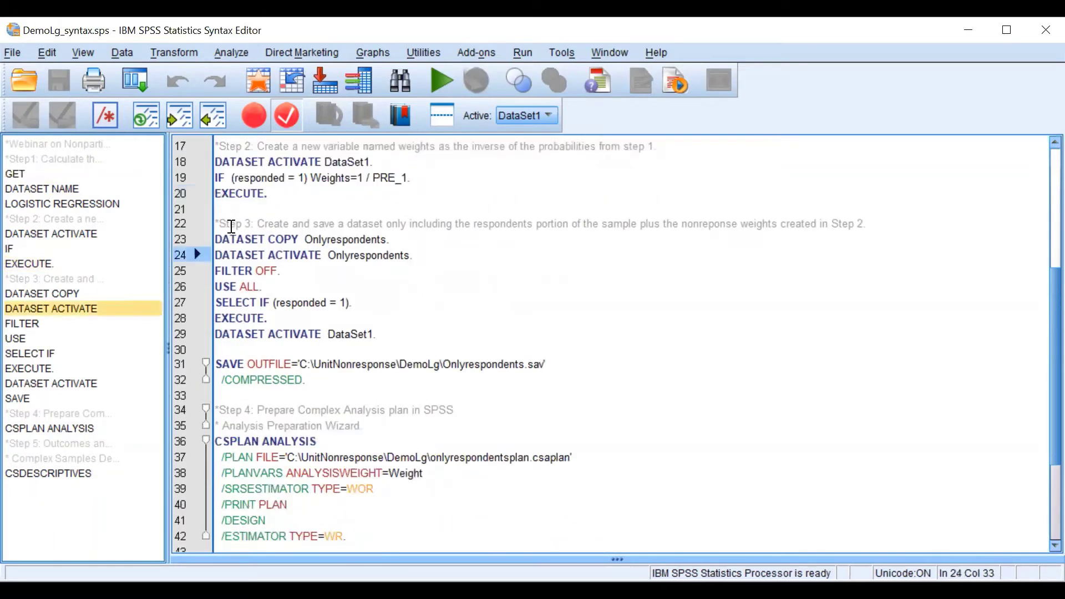
pyautogui.moveTo(230, 225); pyautogui.dragTo(401, 376)
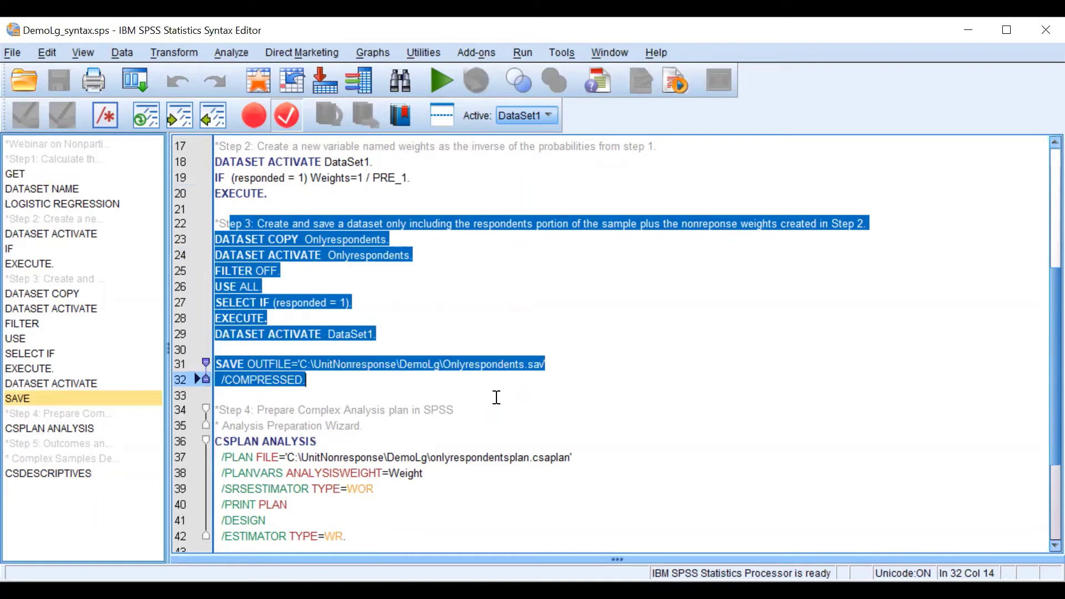
# Run the Step 3 commands to create Onlyrespondents, then inspect its respondent rows and Weight values.
pyautogui.click(442, 84)
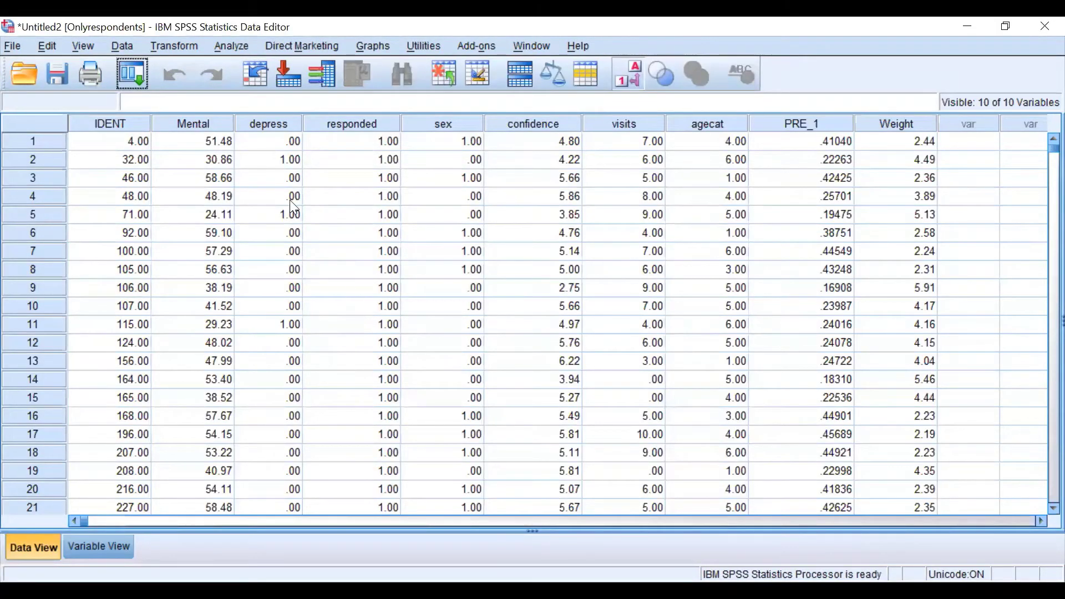
pyautogui.moveTo(120, 145); pyautogui.dragTo(890, 415)
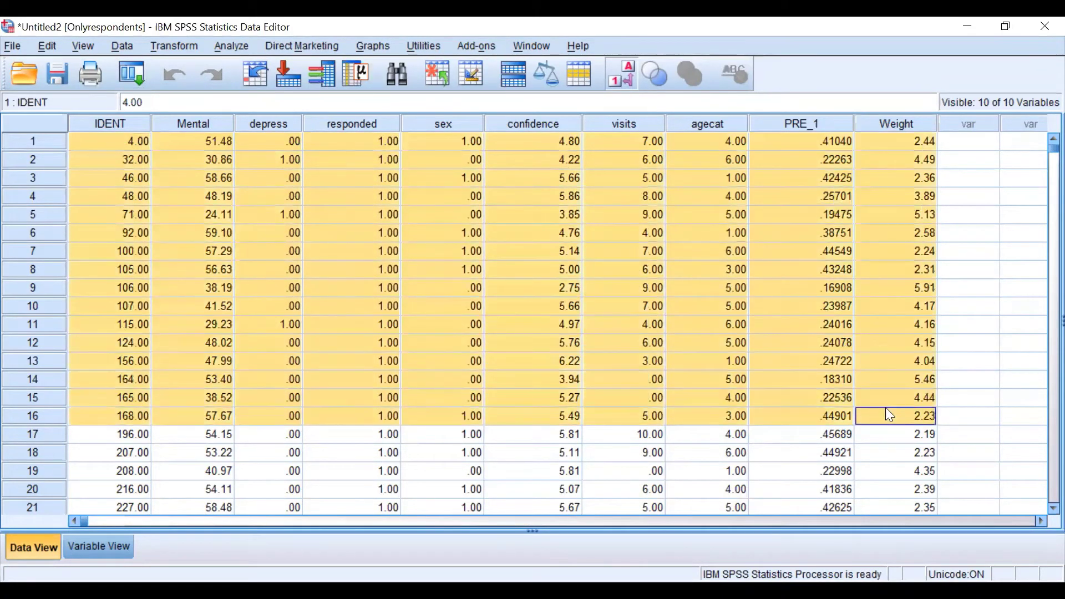
pyautogui.click(788, 453)
pyautogui.click(887, 130)
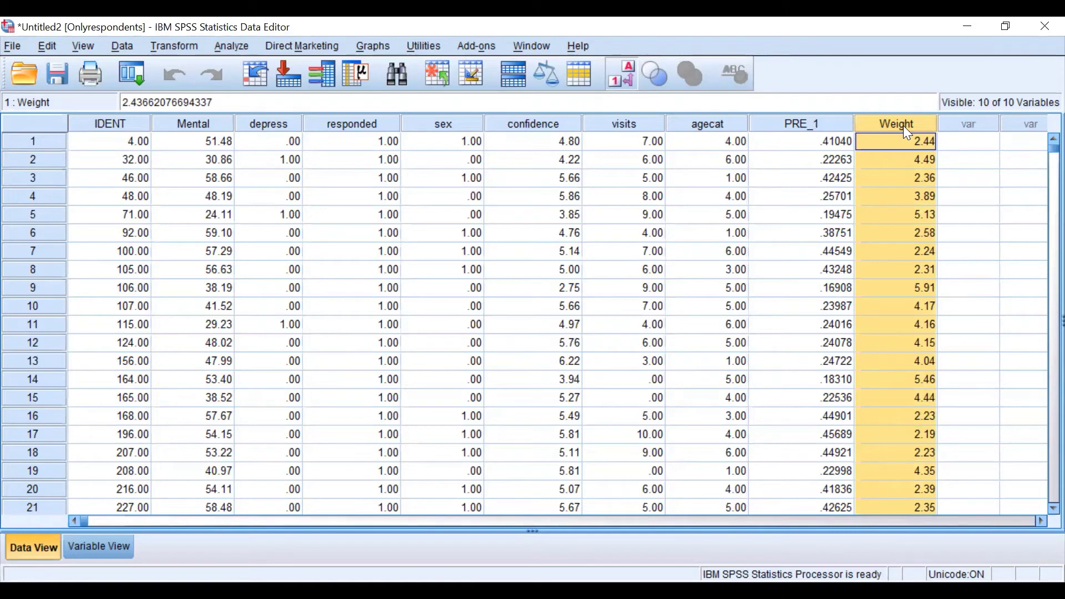
pyautogui.click(245, 44)
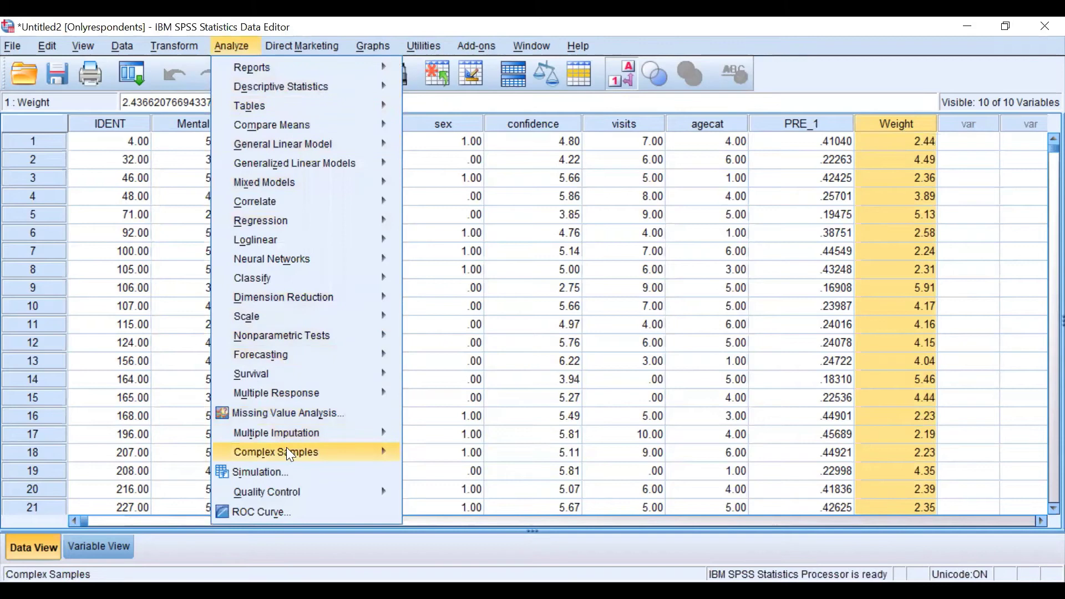
pyautogui.moveTo(292, 458)
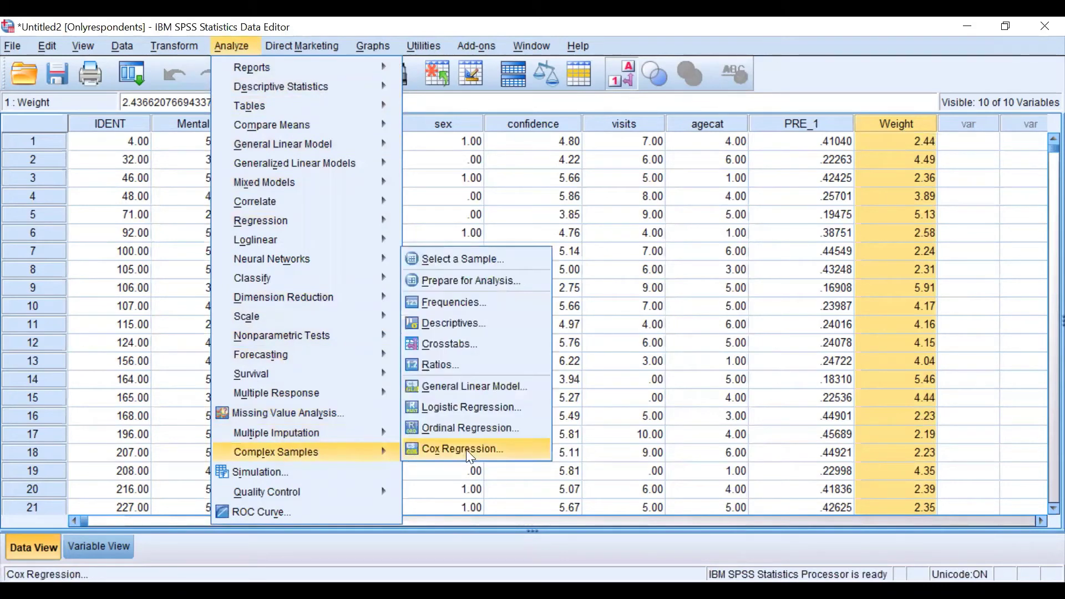
# Start the Analysis Preparation Wizard and browse to C:\UnitNonresponse\DemoLg for the plan file.
pyautogui.click(501, 282)
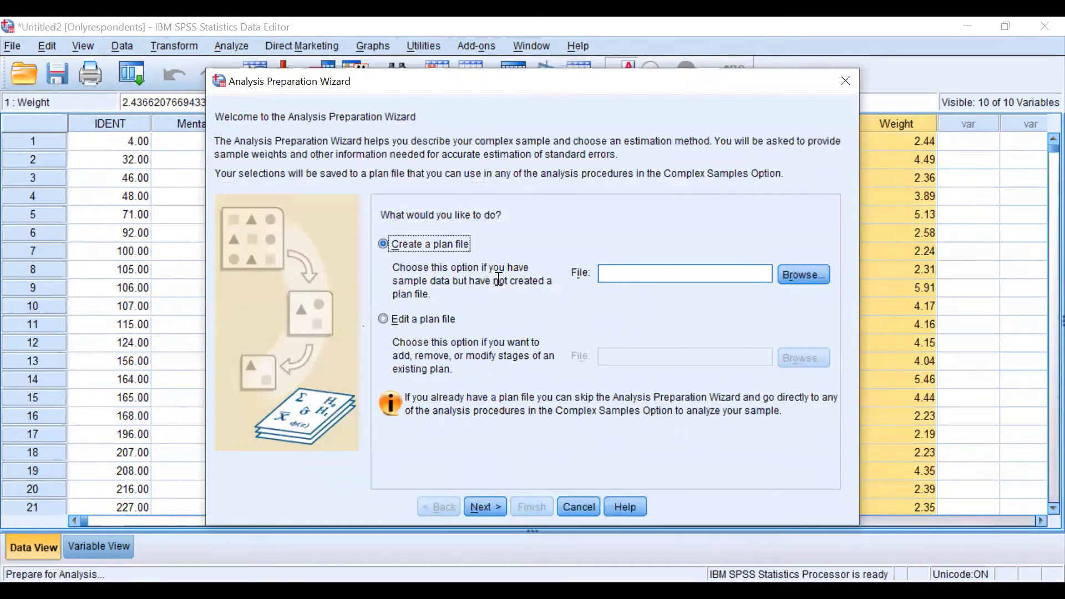
pyautogui.click(801, 278)
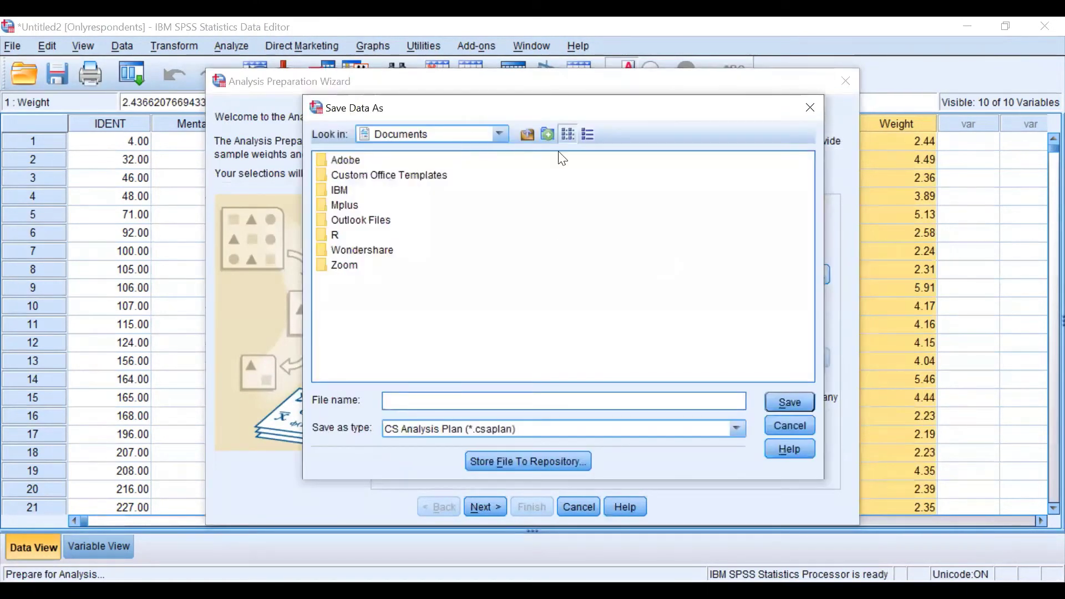
pyautogui.click(528, 134)
pyautogui.click(528, 134)
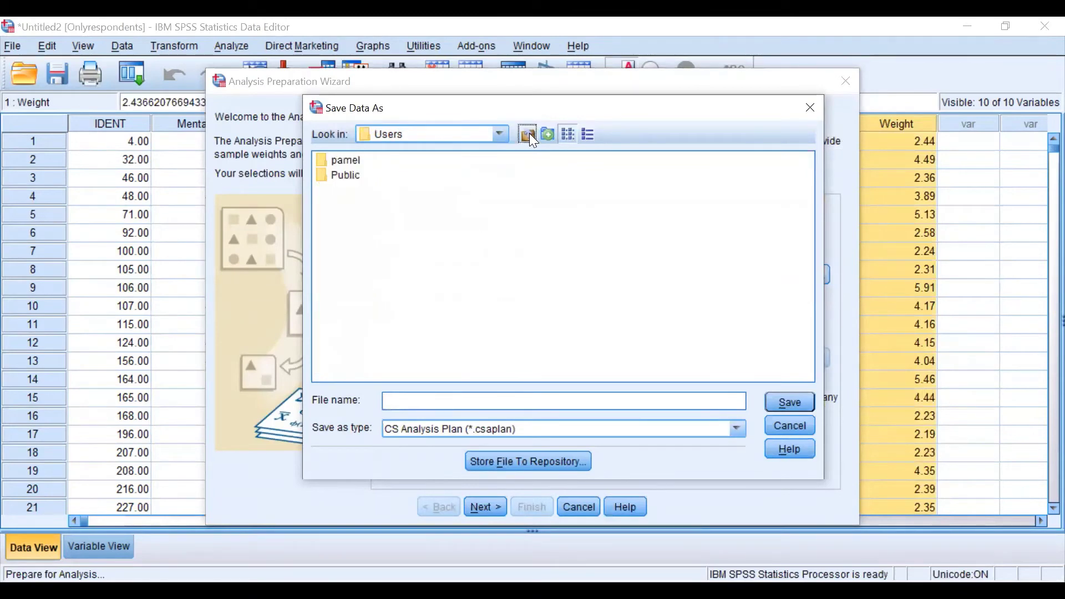
pyautogui.click(528, 134)
pyautogui.doubleClick(367, 294)
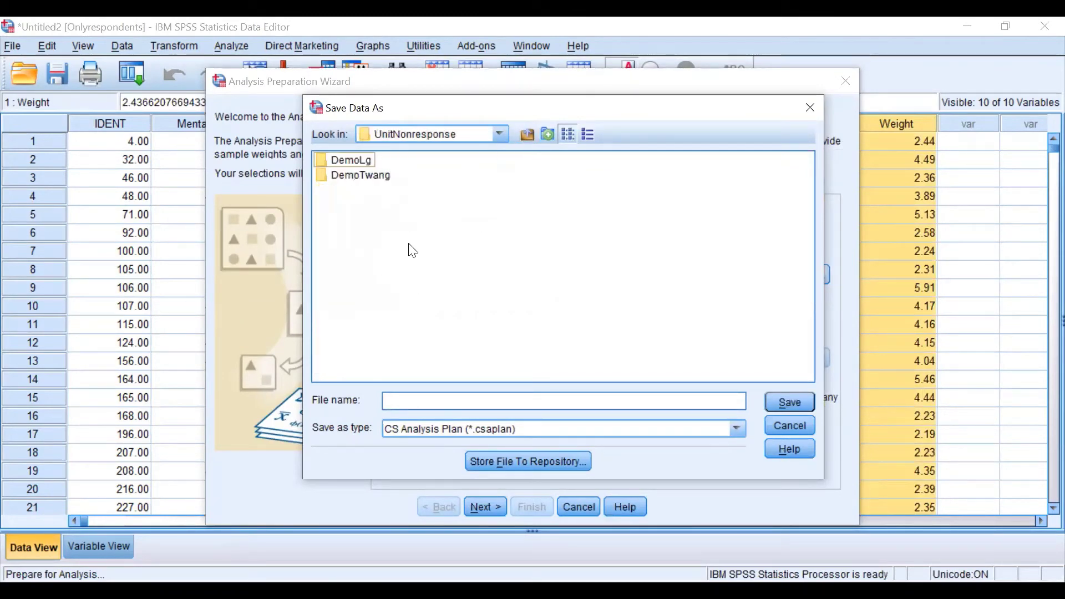
pyautogui.doubleClick(361, 161)
# Name the plan file onlyrespondentsplan and save it in that folder.
pyautogui.click(471, 398)
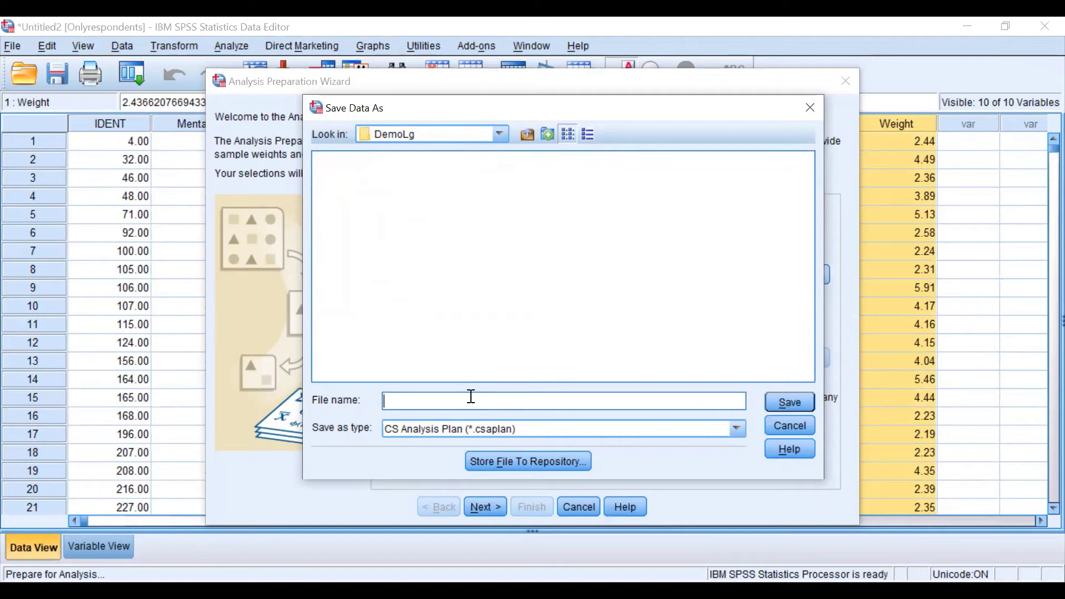
pyautogui.write('only')
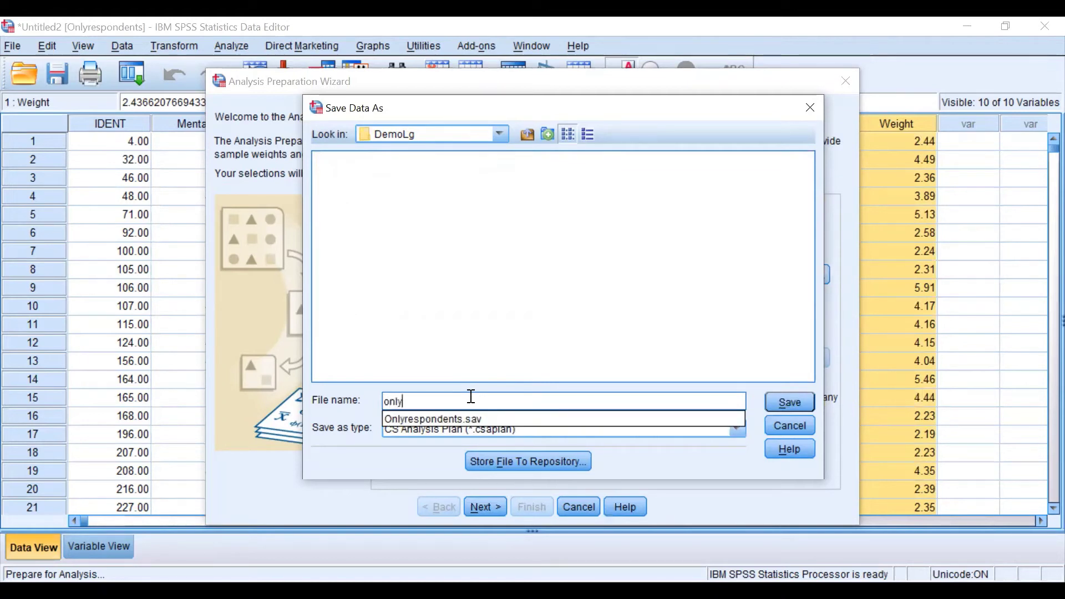
pyautogui.press('Down')
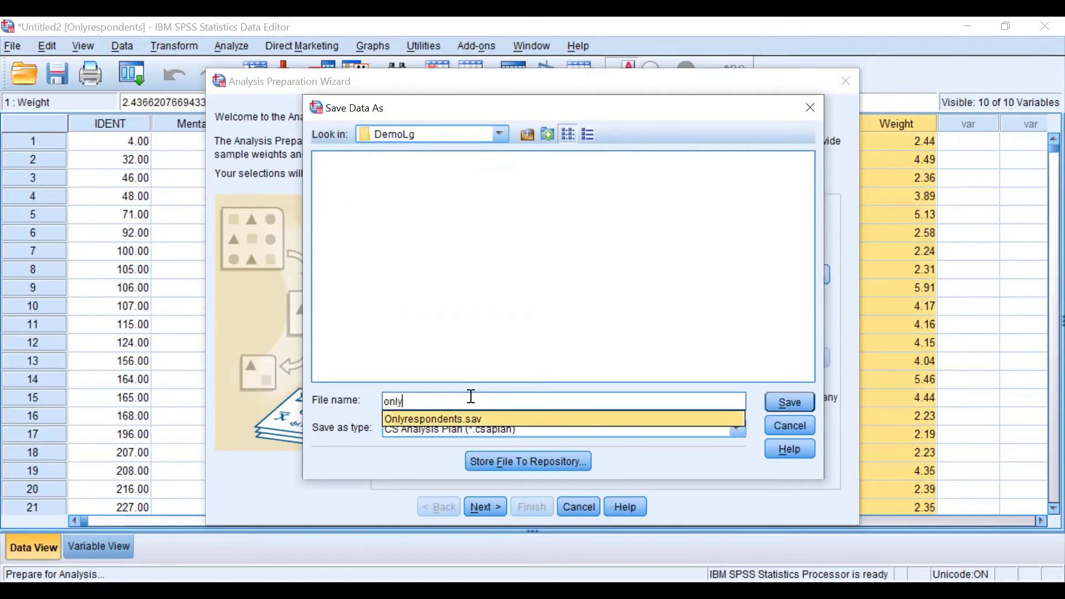
pyautogui.press('Return')
pyautogui.moveTo(503, 396); pyautogui.dragTo(462, 404)
pyautogui.write('plan')
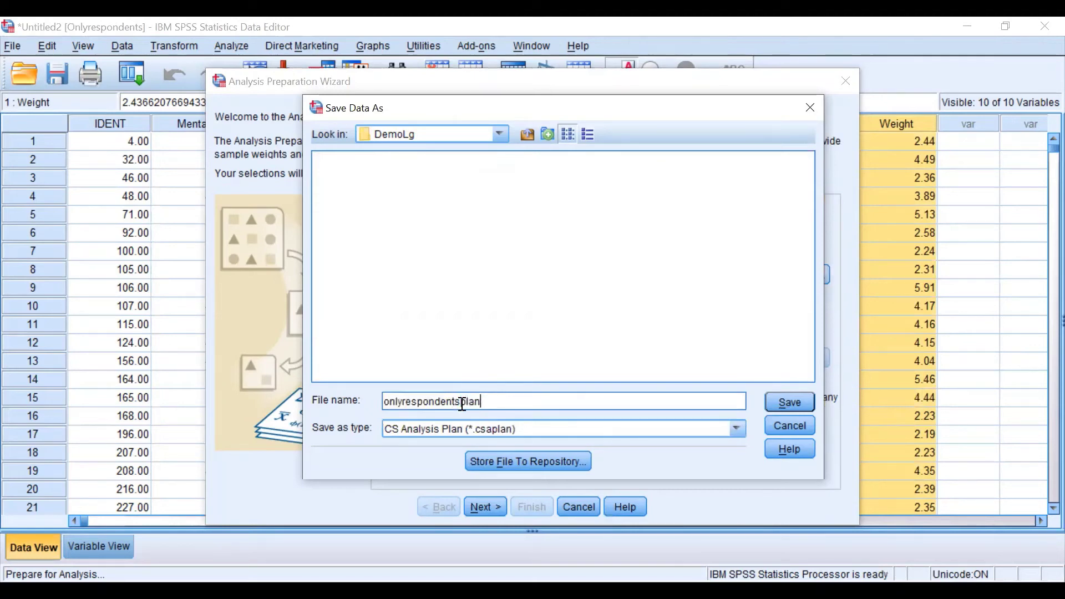
pyautogui.click(807, 403)
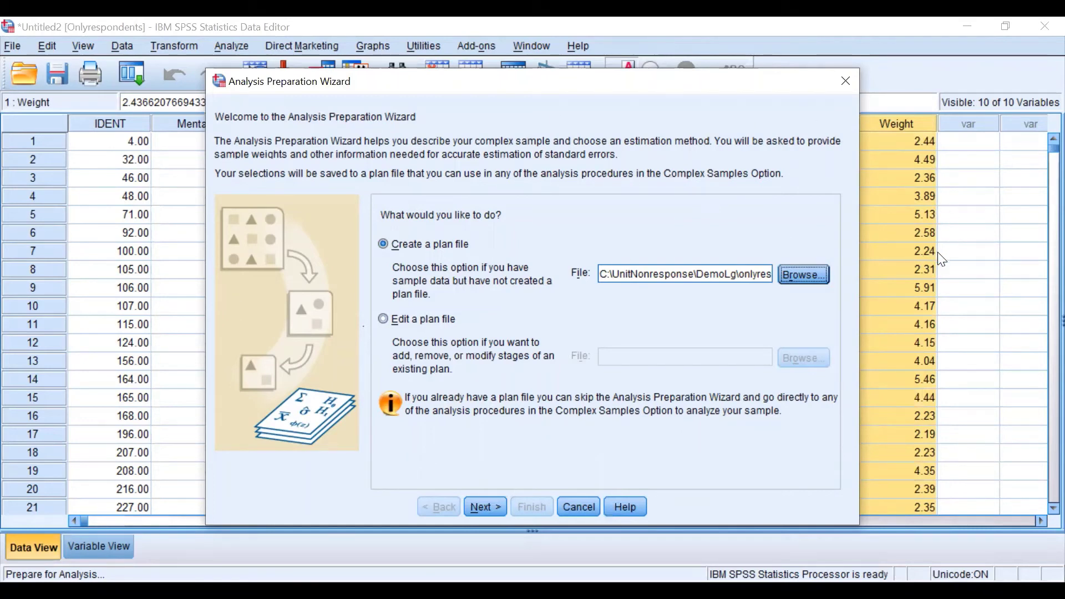
# Use Weight as the sample weight, keep single-stage with-replacement estimation, and save the plan file.
pyautogui.click(484, 507)
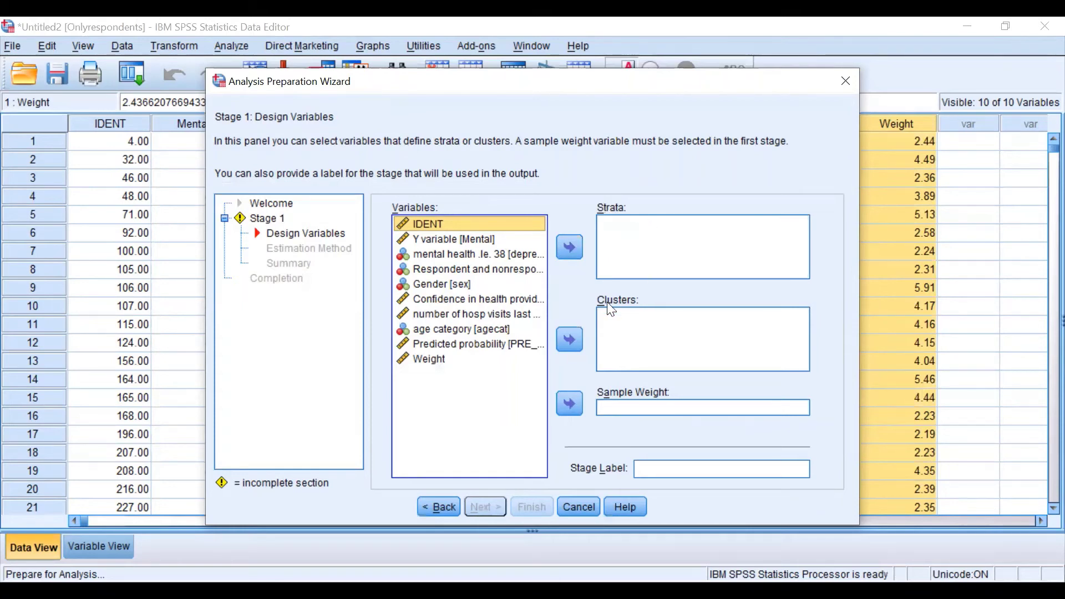
pyautogui.click(453, 361)
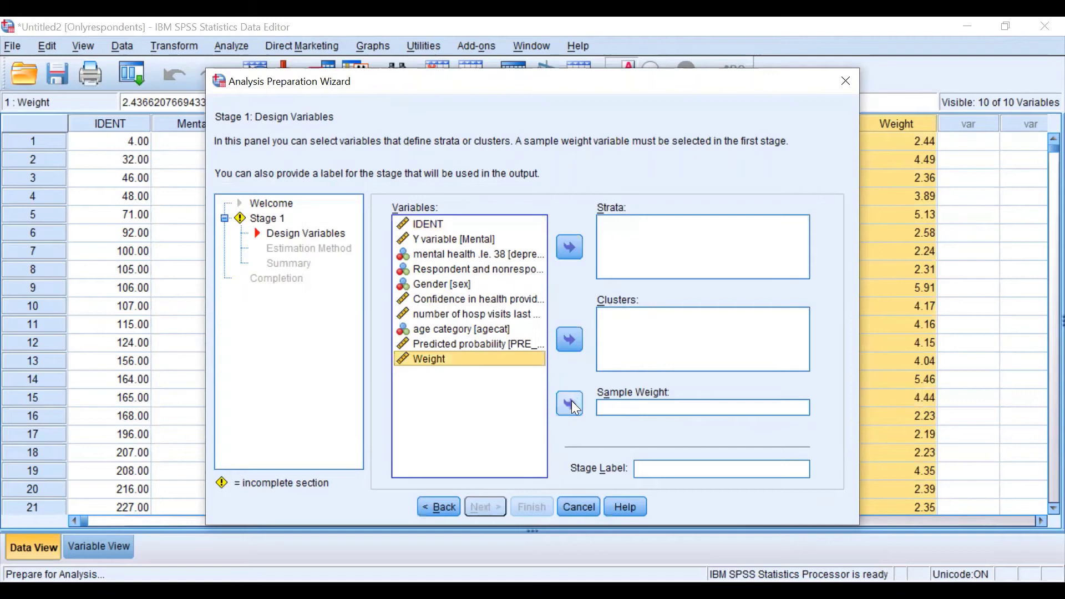
pyautogui.click(570, 399)
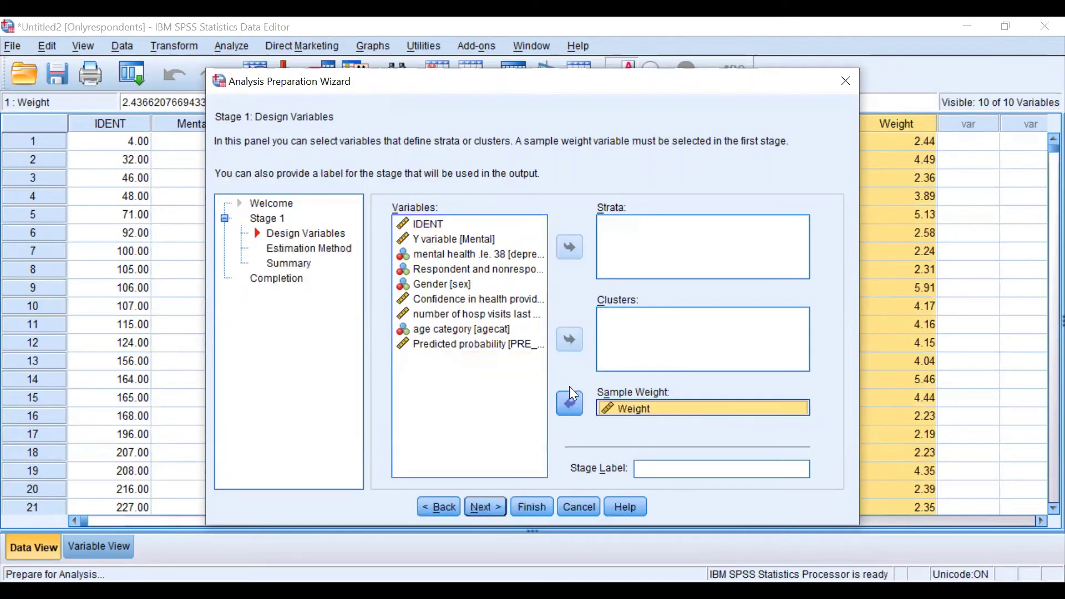
pyautogui.click(499, 516)
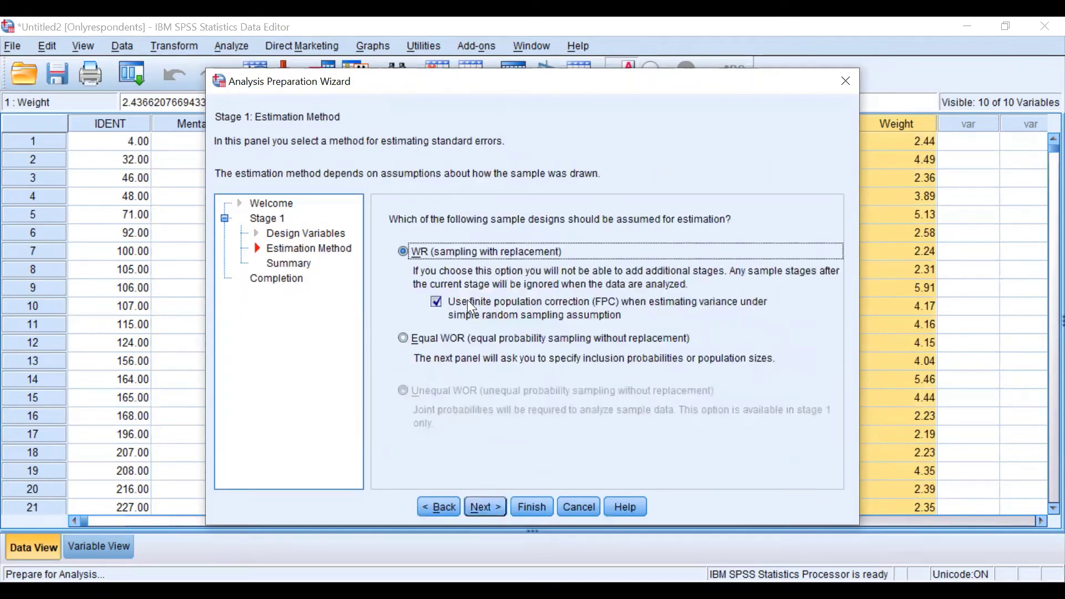
pyautogui.click(498, 509)
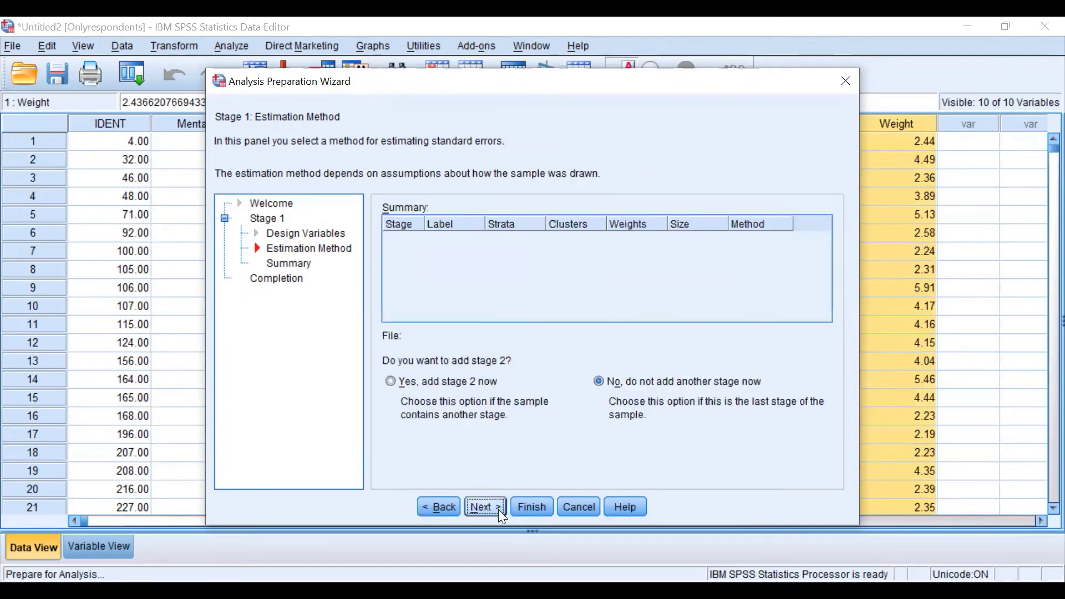
pyautogui.click(499, 510)
pyautogui.click(498, 510)
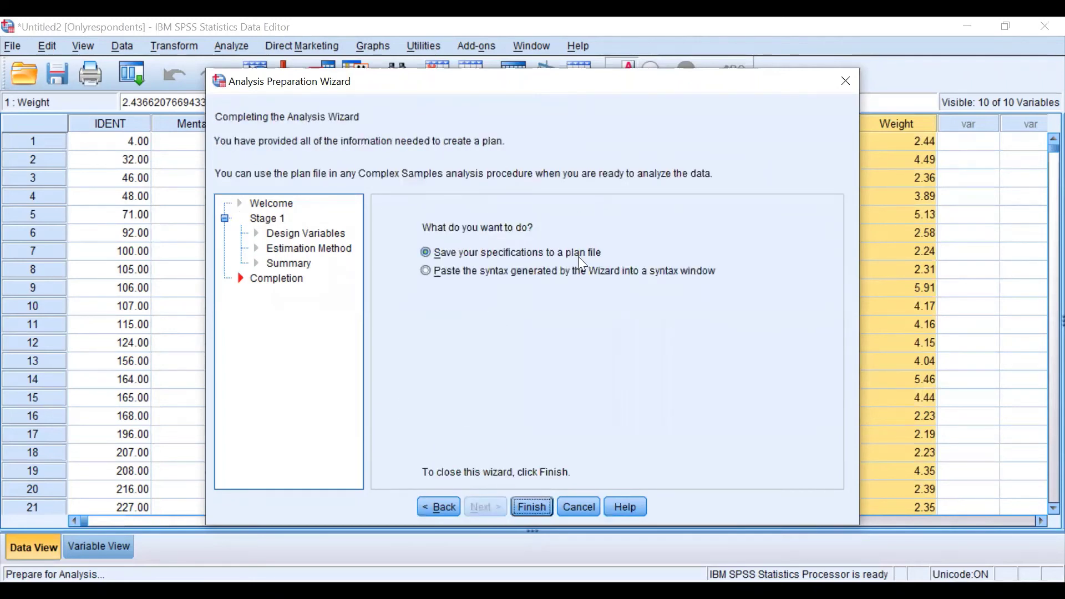
pyautogui.click(534, 508)
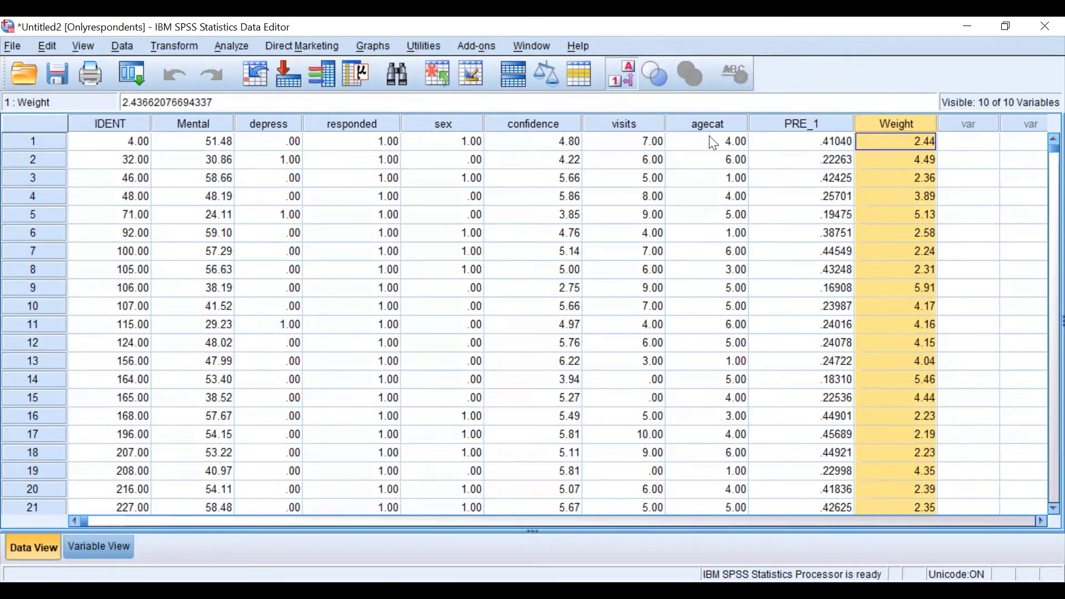
# Start Complex Samples Descriptives using the onlyrespondentsplan.csaplan plan file.
pyautogui.click(248, 45)
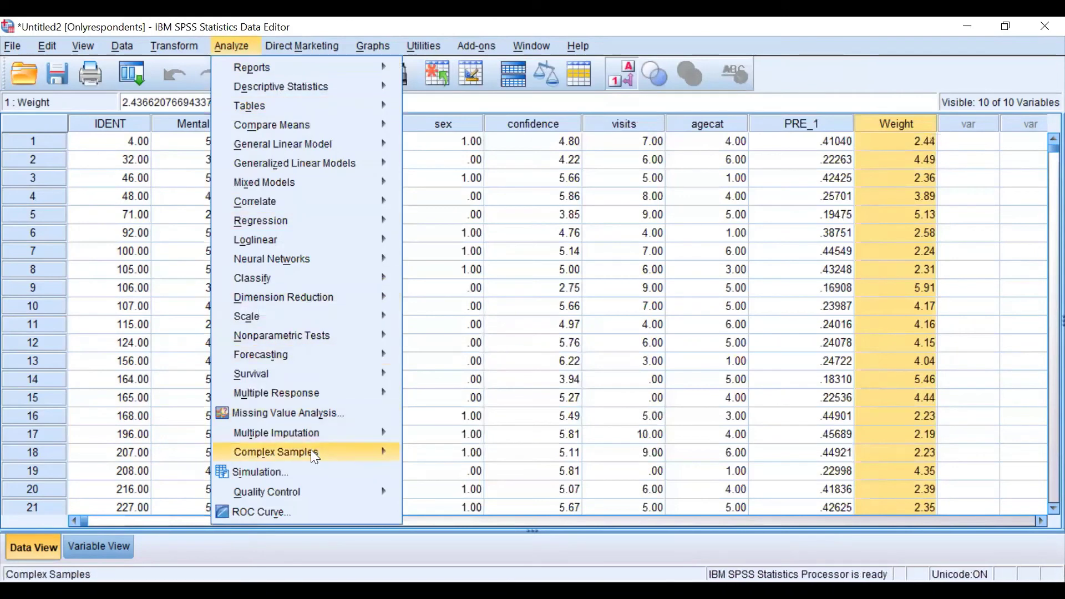
pyautogui.moveTo(314, 455)
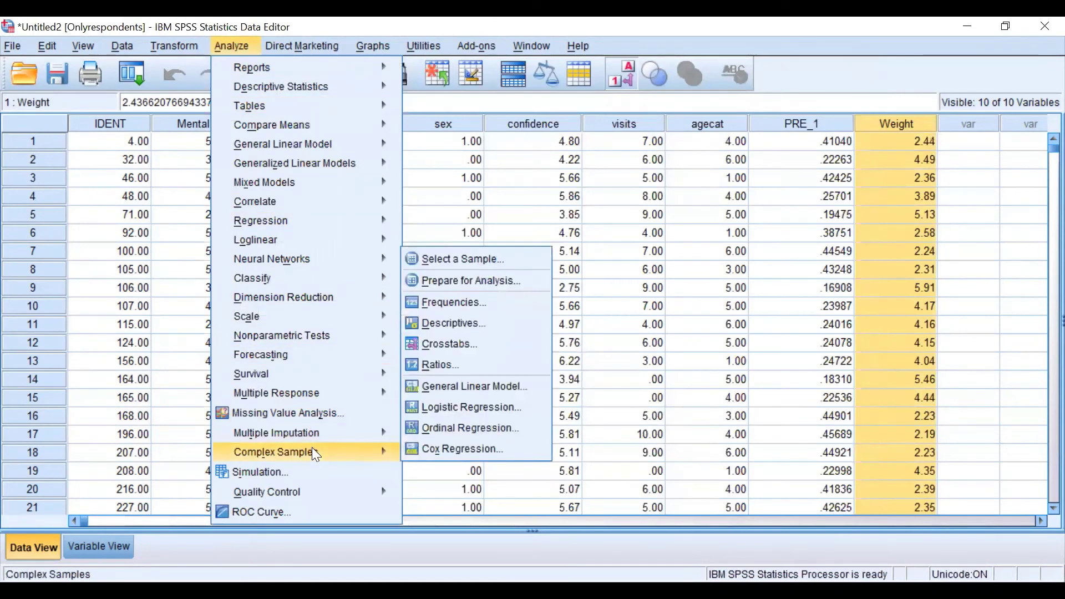
pyautogui.click(467, 323)
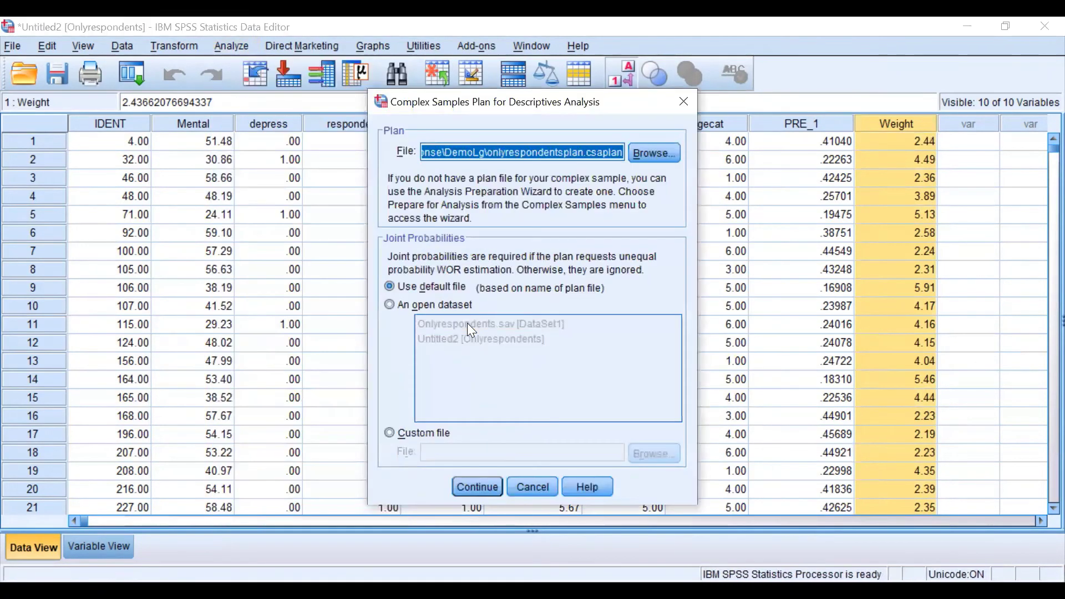
pyautogui.click(608, 156)
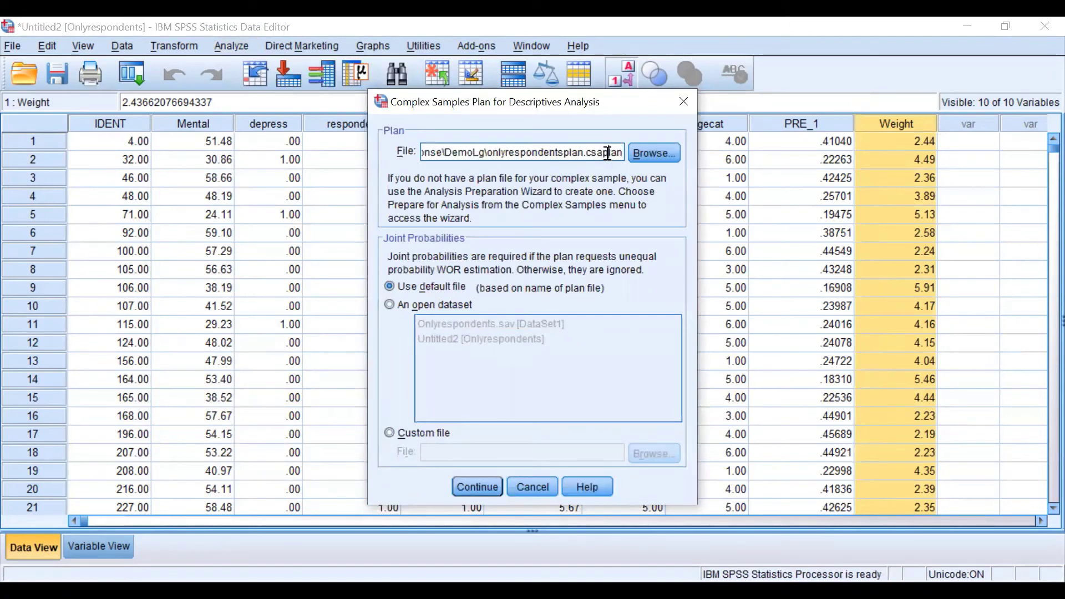
pyautogui.click(495, 491)
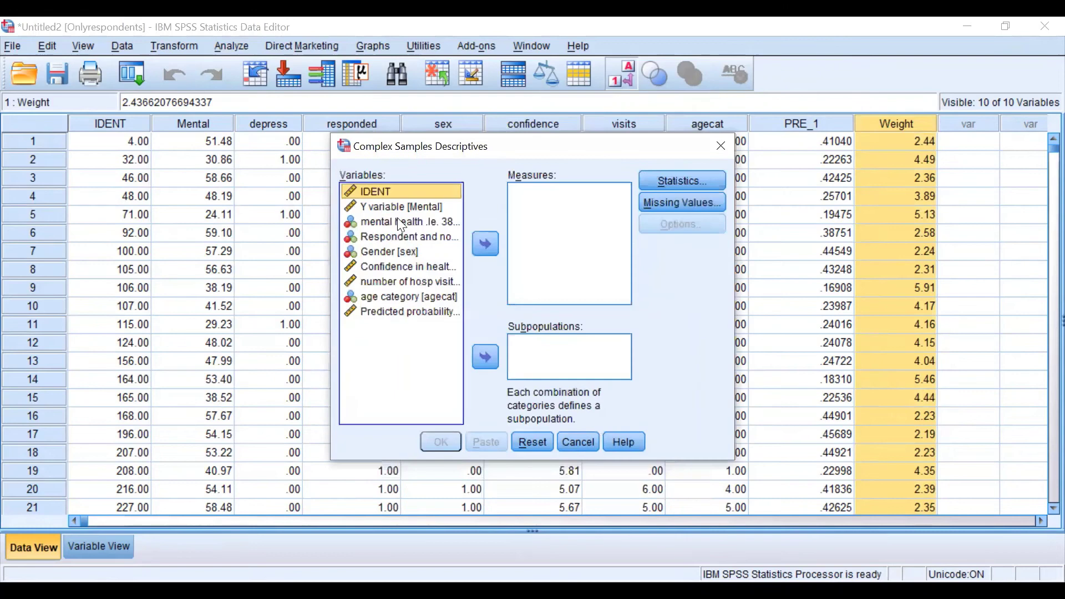
# Summarise Mental as the measure with mean and standard error, and run the analysis.
pyautogui.click(392, 208)
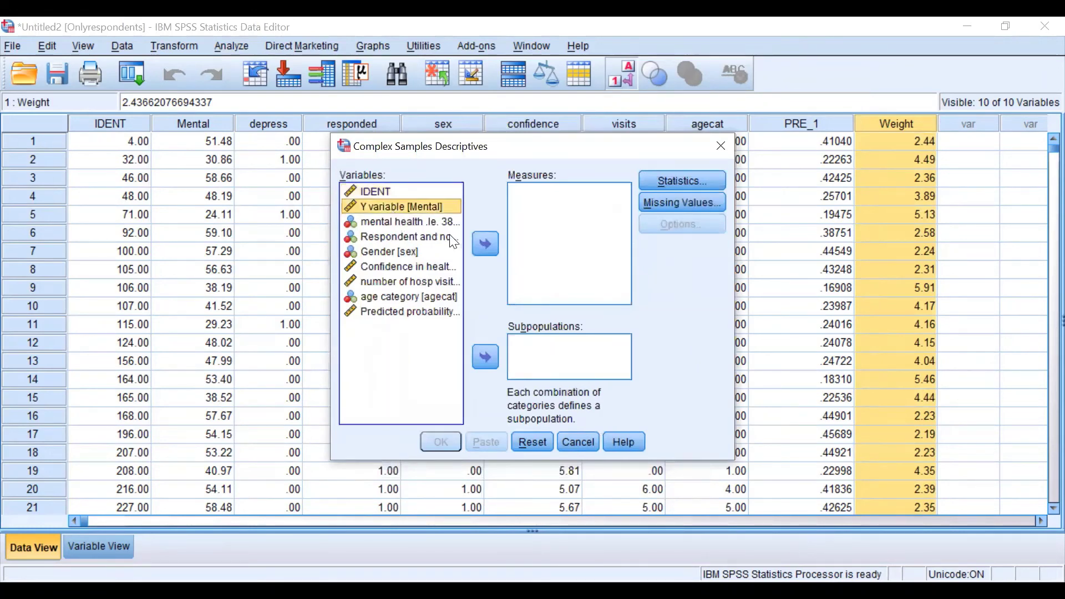
pyautogui.click(485, 243)
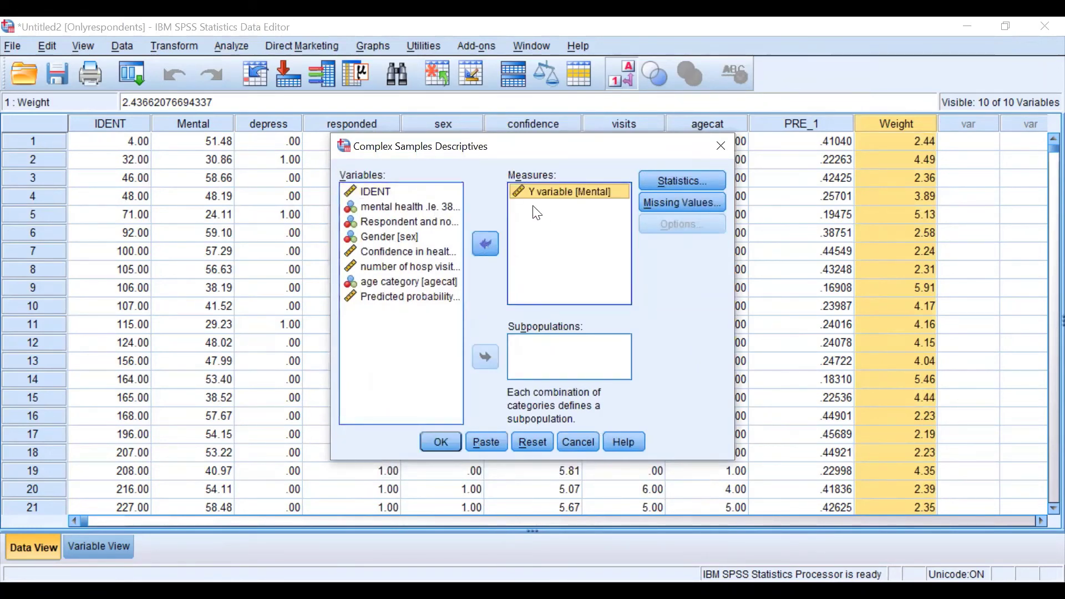
pyautogui.click(669, 181)
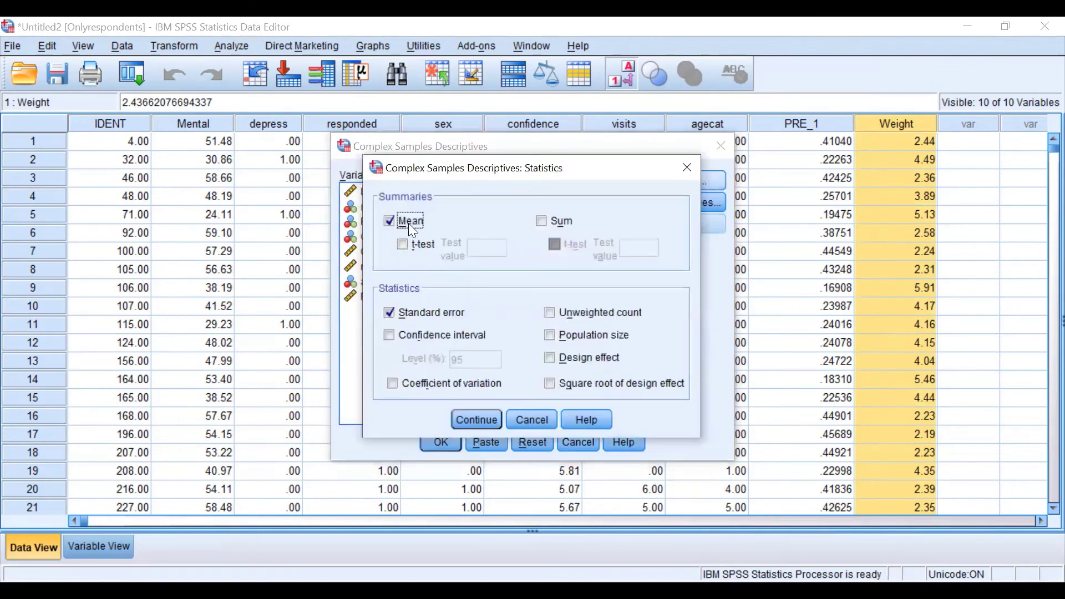
pyautogui.click(489, 418)
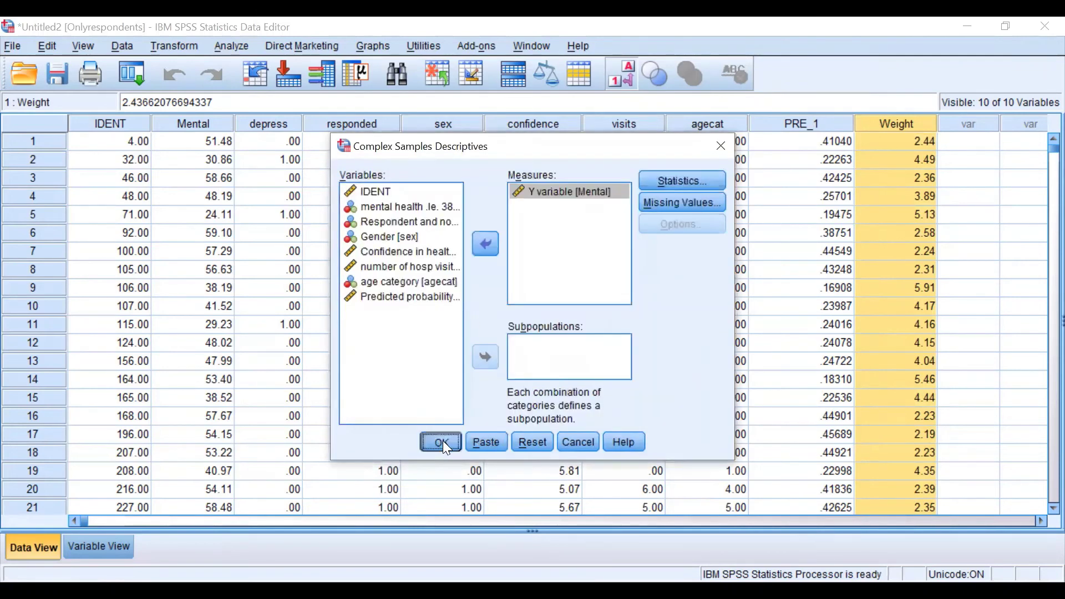
pyautogui.click(447, 448)
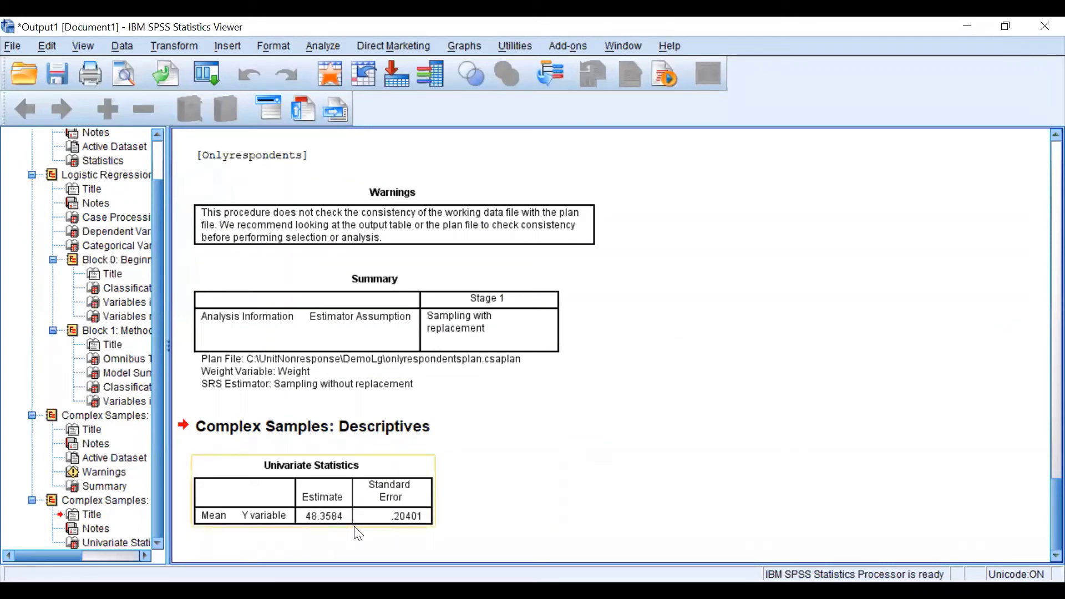
# Review the Univariate Statistics table showing Mental mean 48.3584 (SE .20401) and the plan Summary table.
pyautogui.click(319, 524)
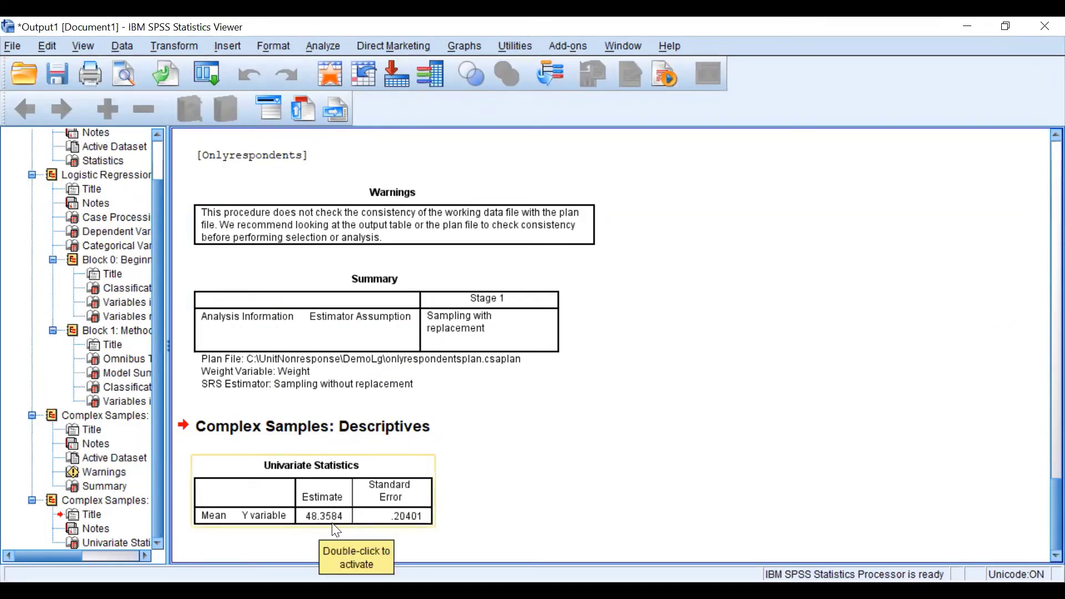
pyautogui.click(417, 544)
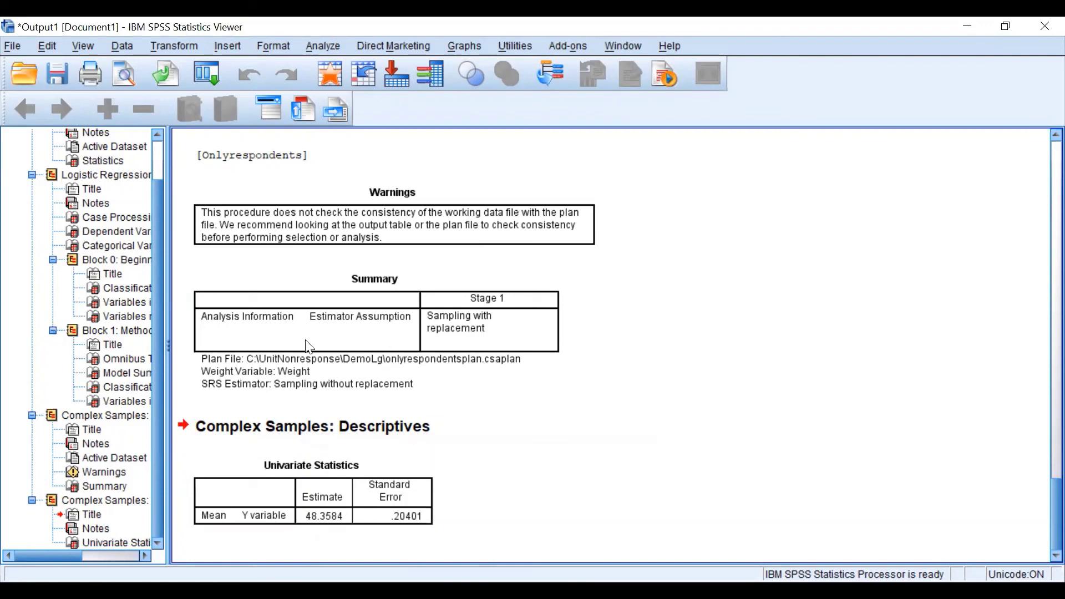
pyautogui.click(203, 158)
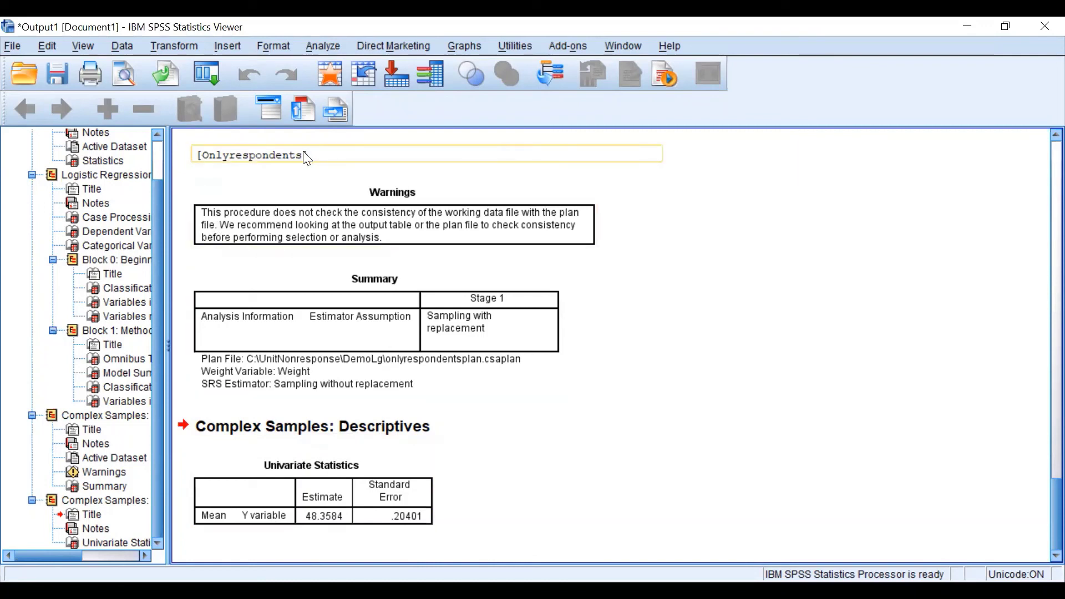
pyautogui.click(661, 190)
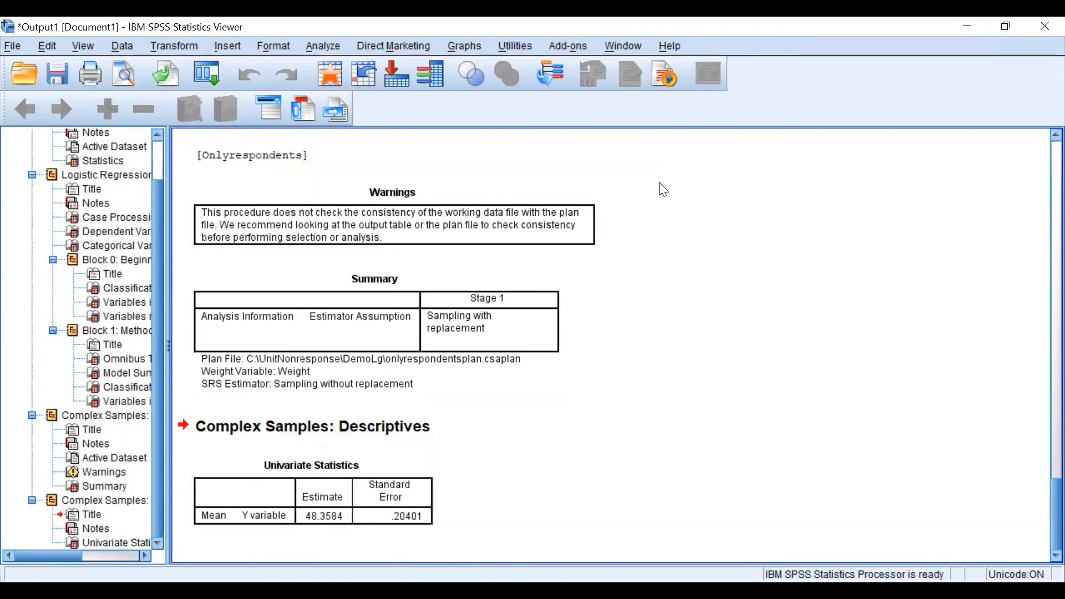
pyautogui.click(473, 288)
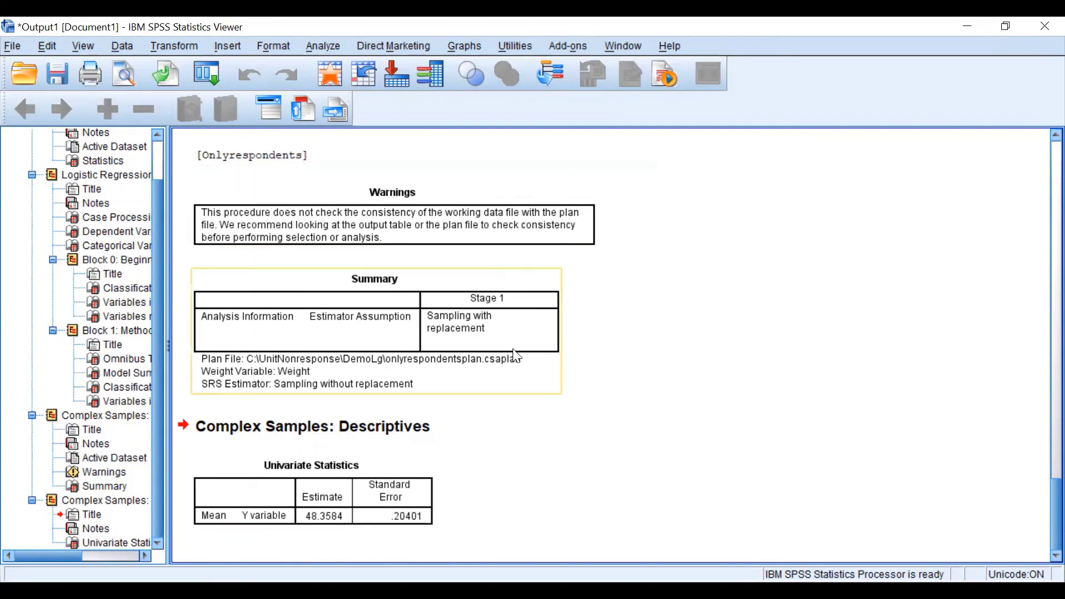
pyautogui.click(612, 505)
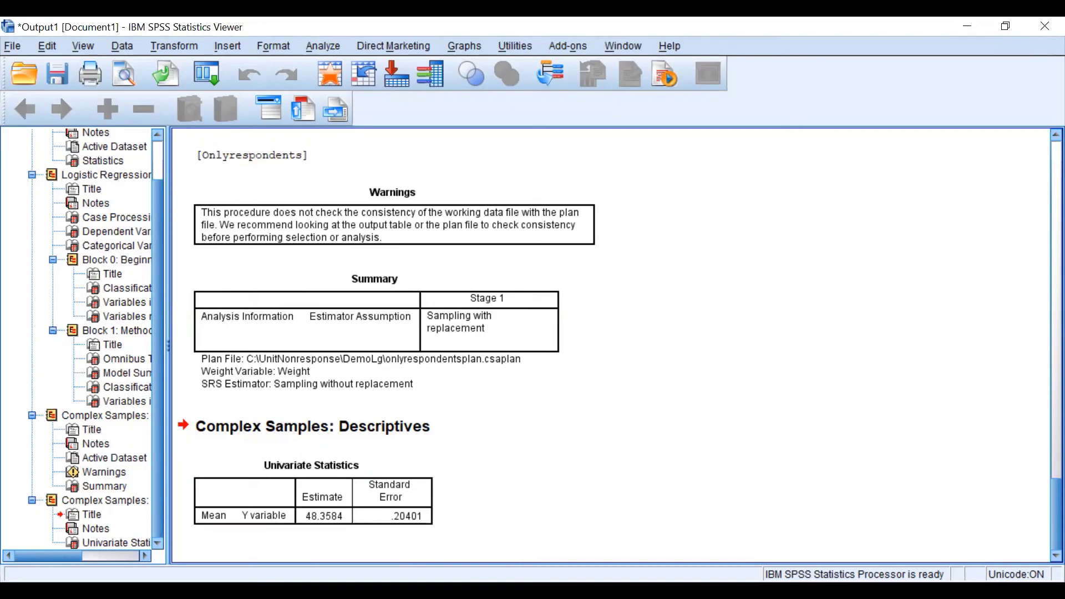
# Return to the DemoLg_syntax.sps syntax window and scroll back to its top.
pyautogui.hotkey('alt', 'Tab')
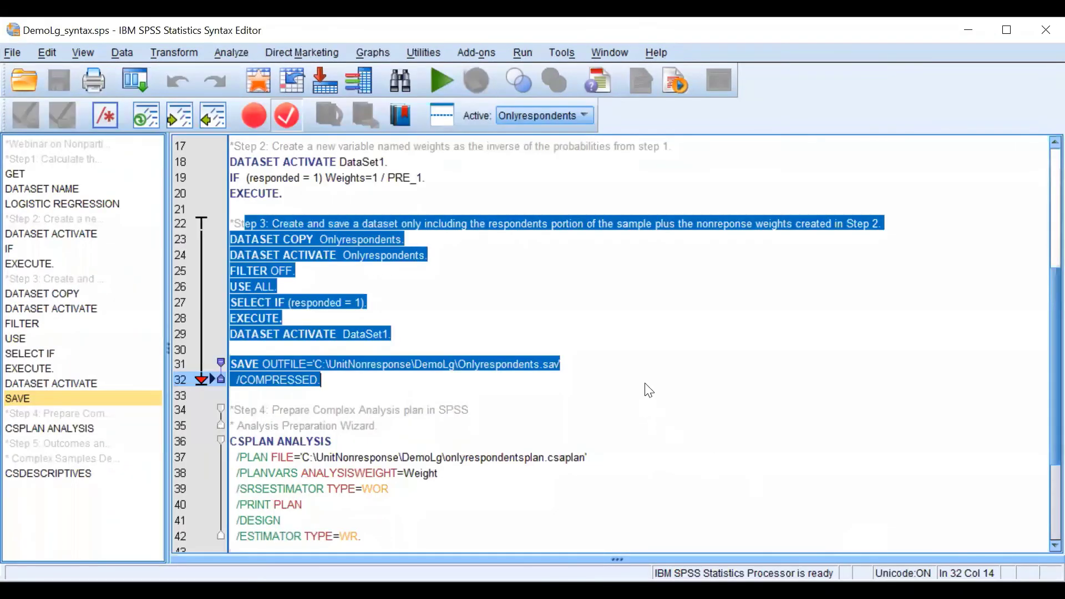
pyautogui.scroll(-3, 649, 391)
pyautogui.scroll(-1, 649, 391)
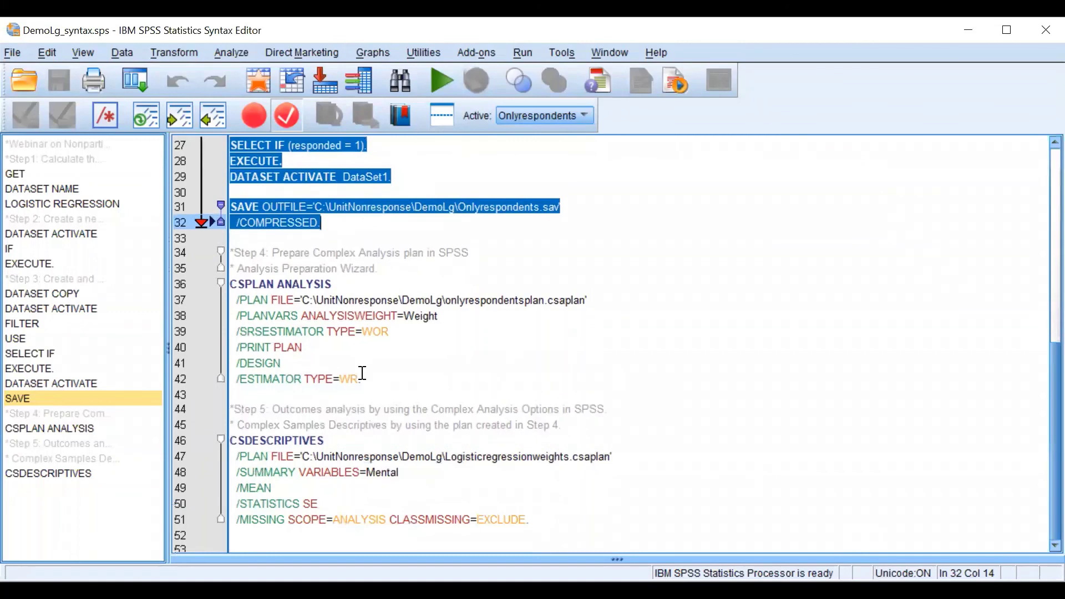
pyautogui.scroll(8, 1032, 355)
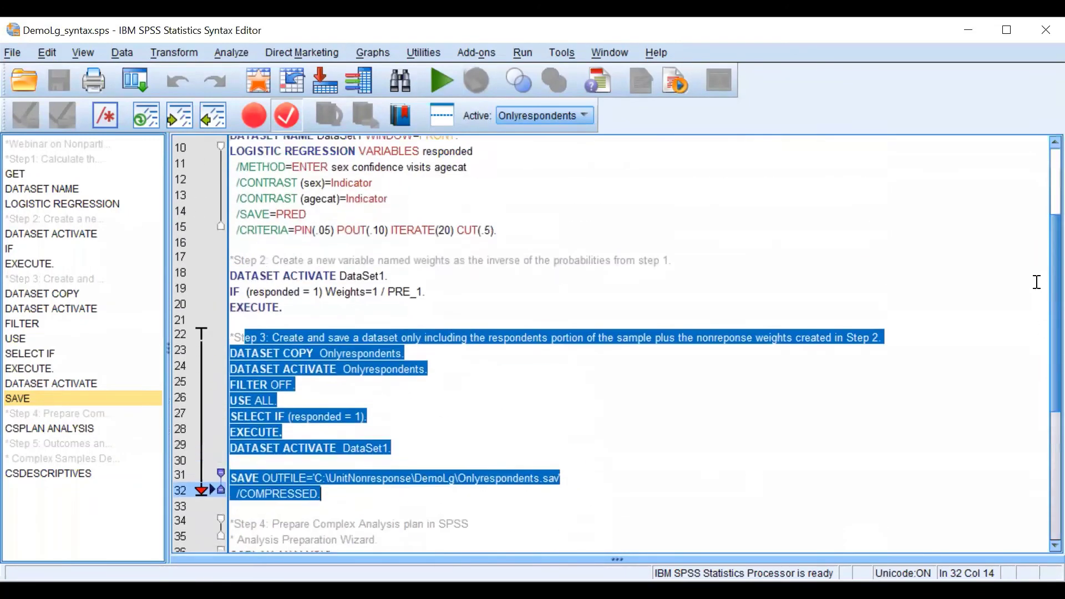
pyautogui.scroll(2, 1031, 241)
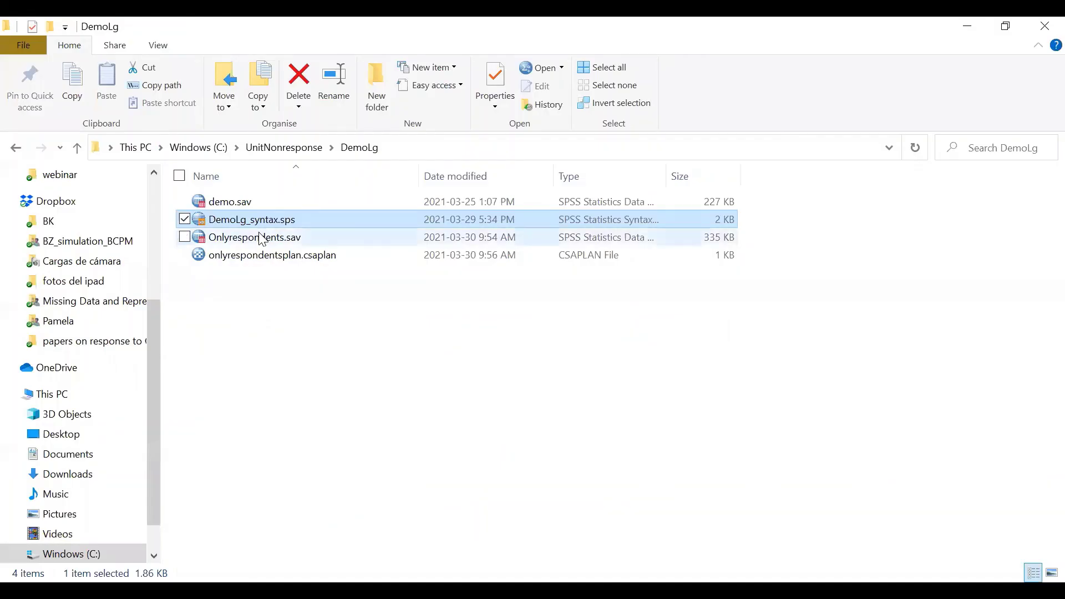
# Select Onlyrespondents.sav in the DemoLg folder, alongside the 1 KB onlyrespondentsplan.csaplan plan file.
pyautogui.click(263, 237)
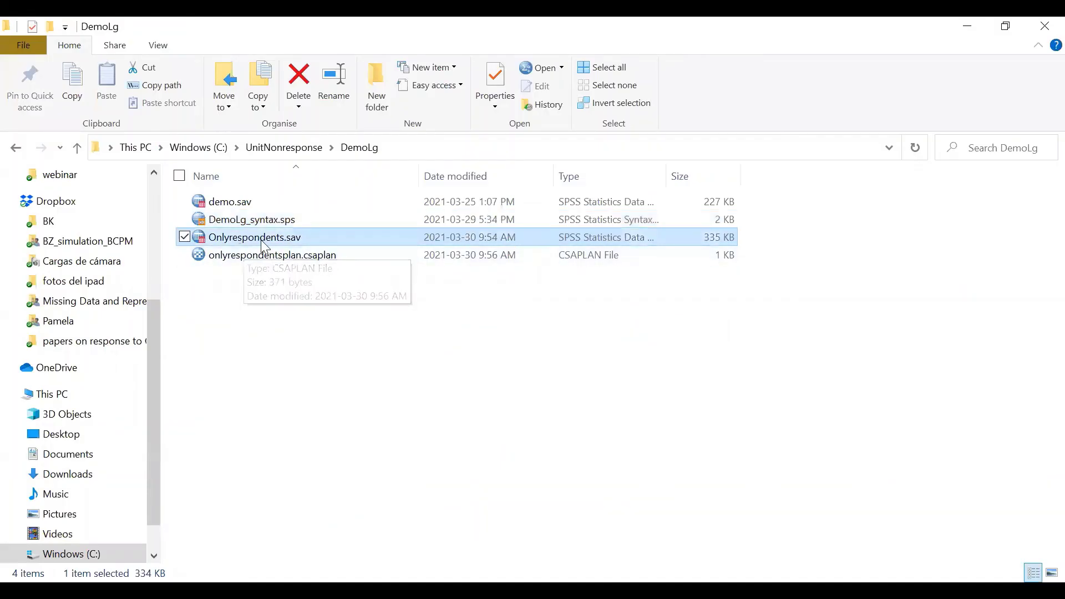